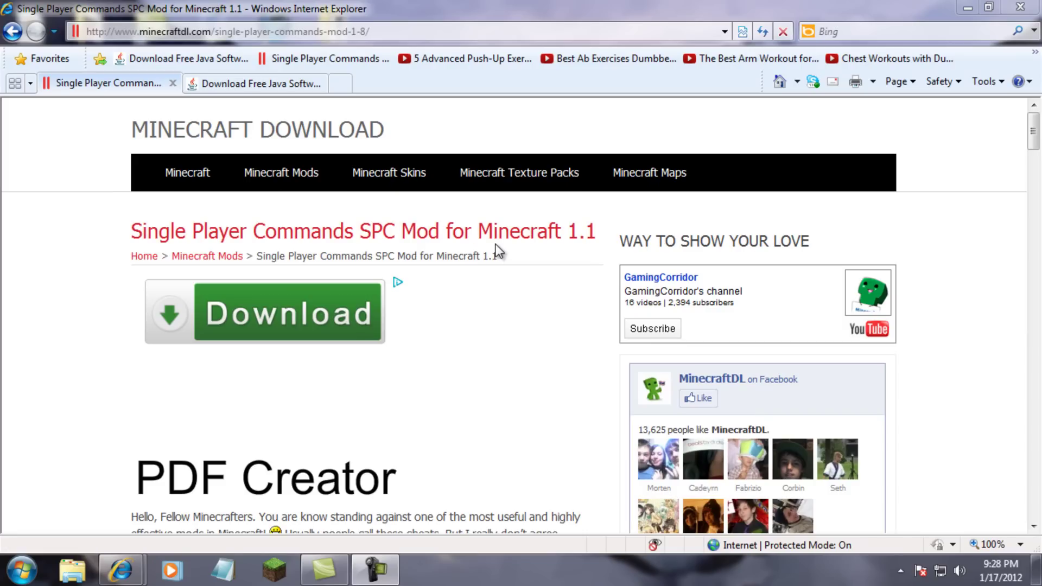
Step: Look through the Single Player Commands mod page down to its installation instructions, and view the Free Java Download page
{"action": "scroll", "coordinate": [500, 372], "scroll_direction": "down", "scroll_amount": 7}
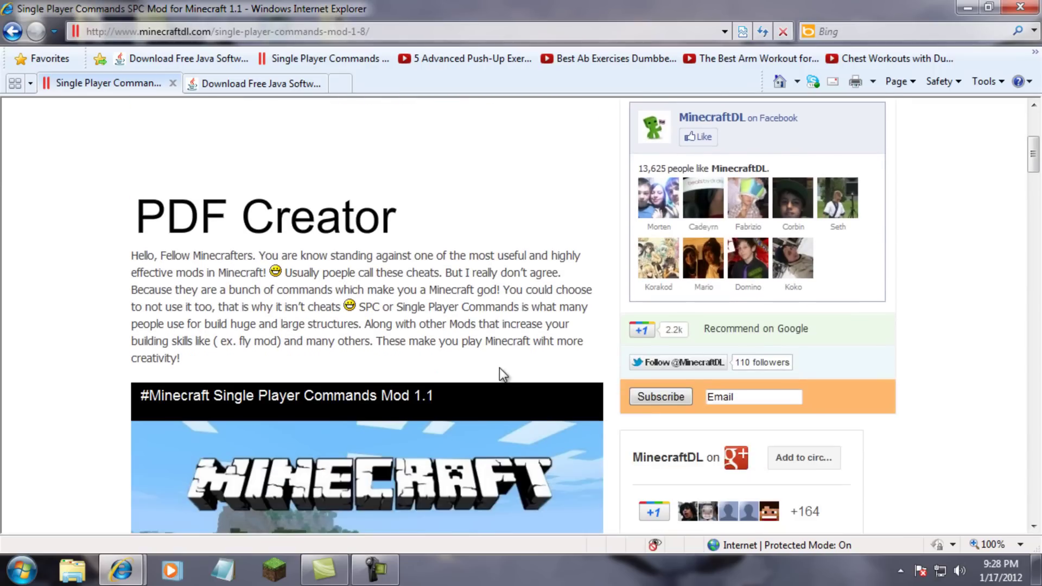
{"action": "scroll", "coordinate": [502, 373], "scroll_direction": "down", "scroll_amount": 4}
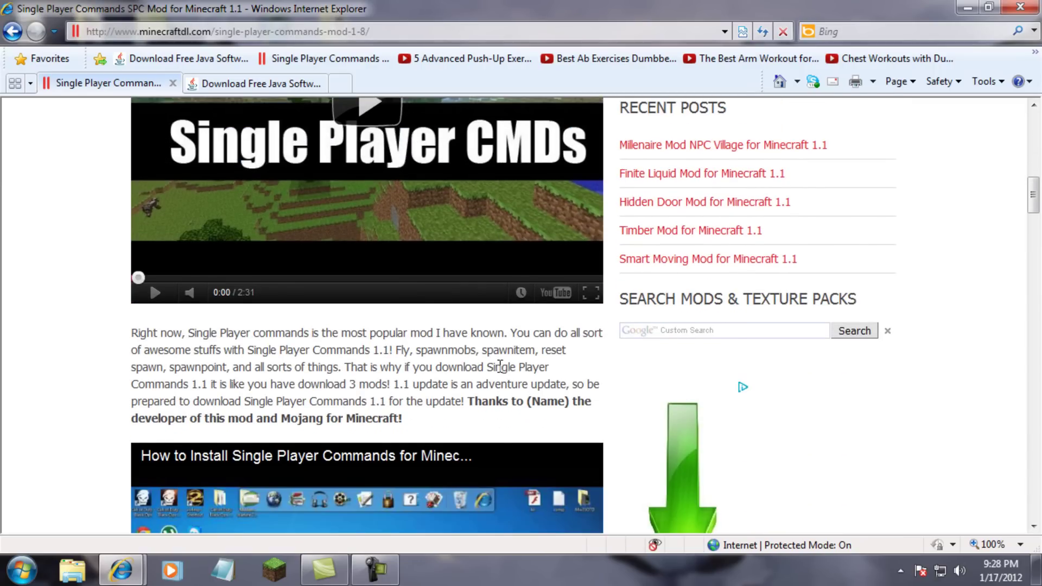
{"action": "scroll", "coordinate": [500, 367], "scroll_direction": "down", "scroll_amount": 6}
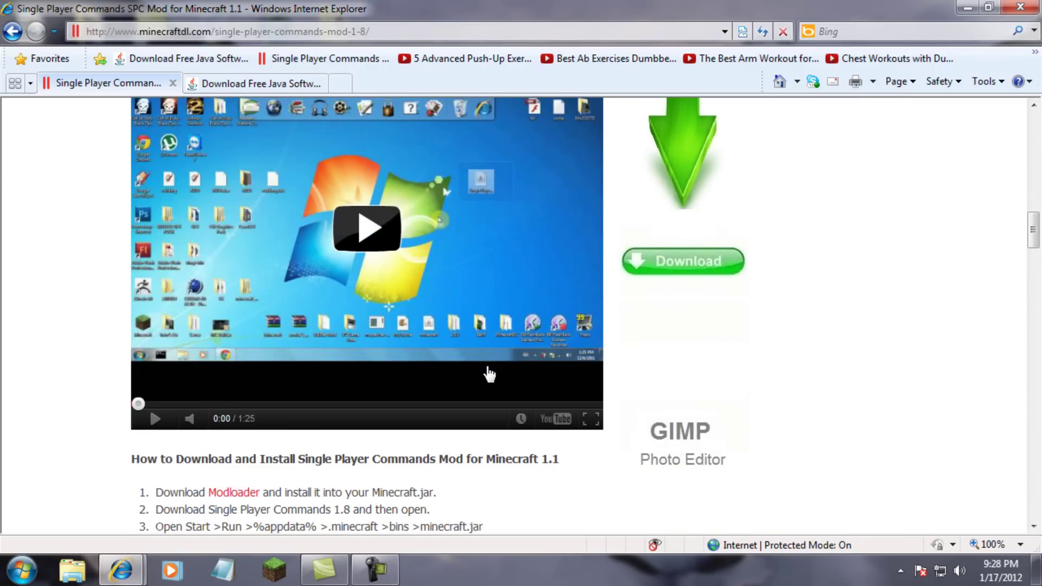
{"action": "scroll", "coordinate": [489, 374], "scroll_direction": "down", "scroll_amount": 2}
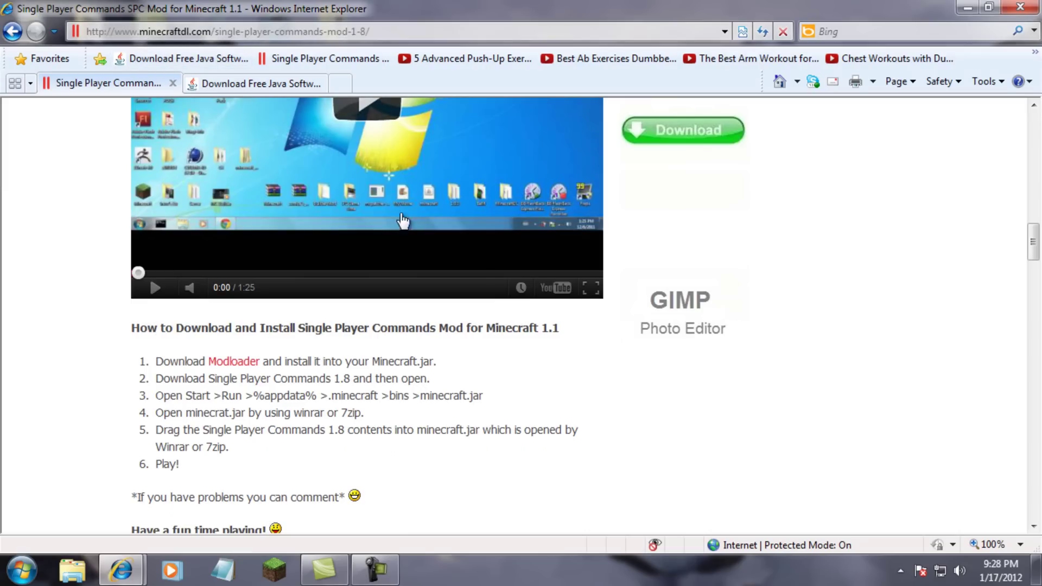
{"action": "scroll", "coordinate": [514, 293], "scroll_direction": "down", "scroll_amount": 2}
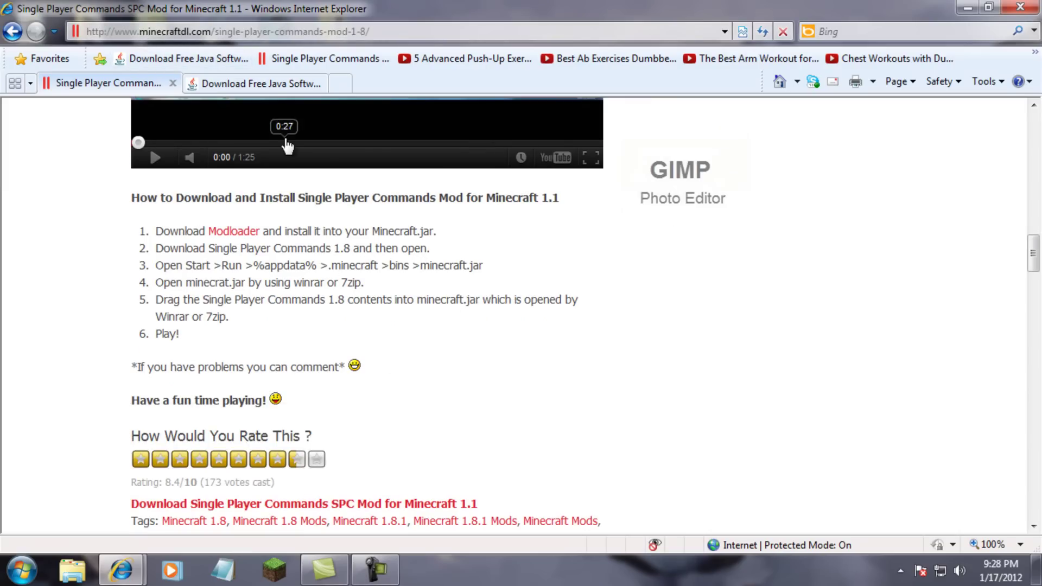
{"action": "left_click", "coordinate": [269, 84]}
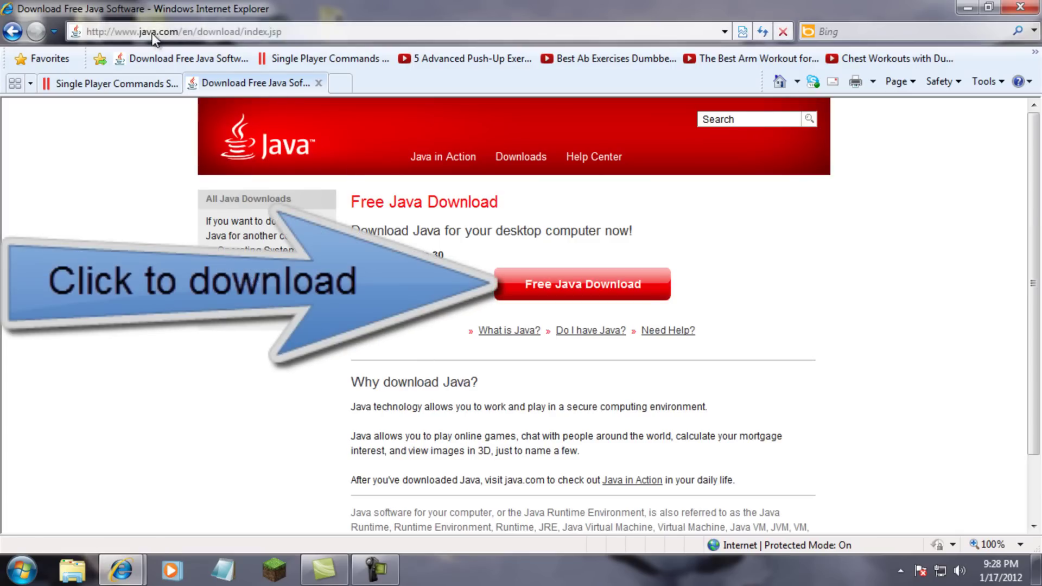
{"action": "scroll", "coordinate": [593, 367], "scroll_direction": "down", "scroll_amount": 1}
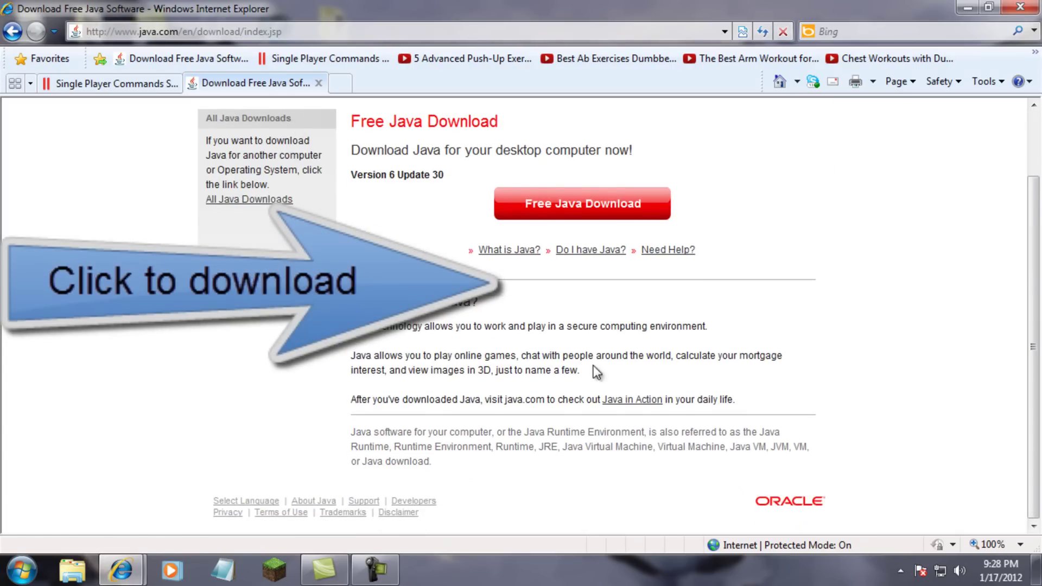
{"action": "scroll", "coordinate": [592, 364], "scroll_direction": "up", "scroll_amount": 1}
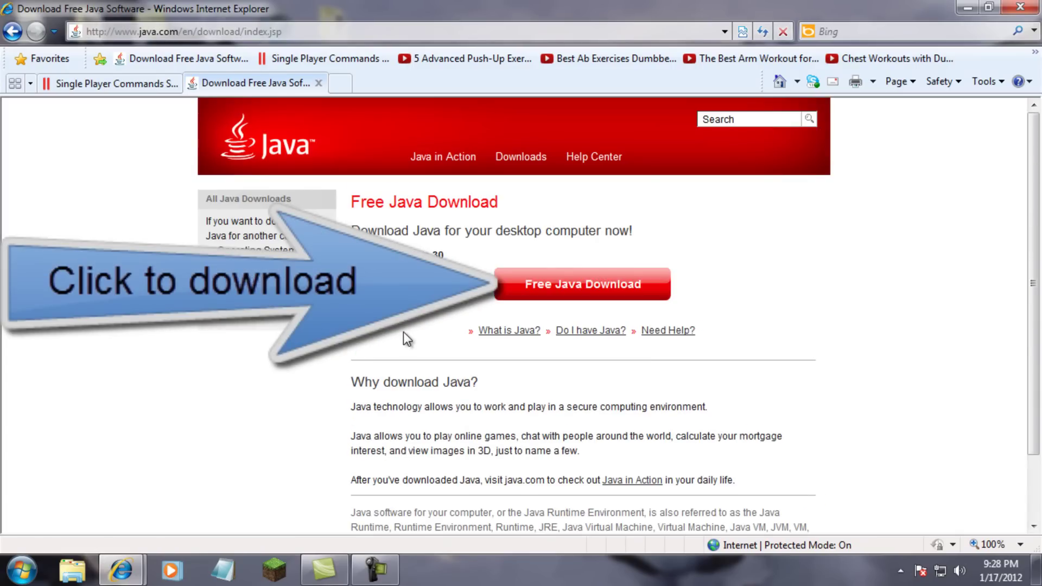
Step: Return to the mod page, follow its Download Single Player Commands SPC Mod for Minecraft 1.1 link, and reposition the new window
{"action": "left_click", "coordinate": [80, 84]}
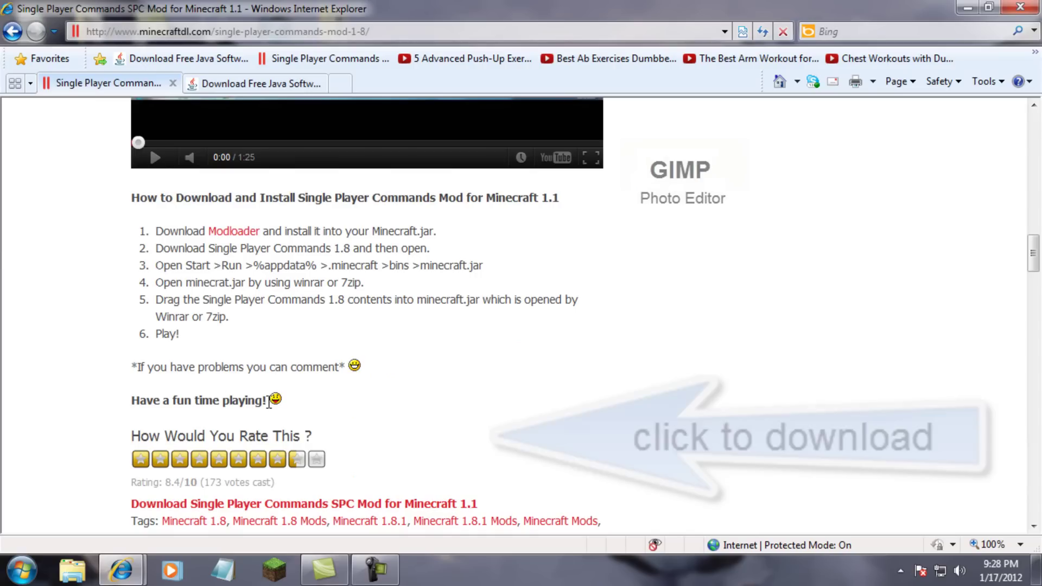
{"action": "scroll", "coordinate": [263, 430], "scroll_direction": "down", "scroll_amount": 1}
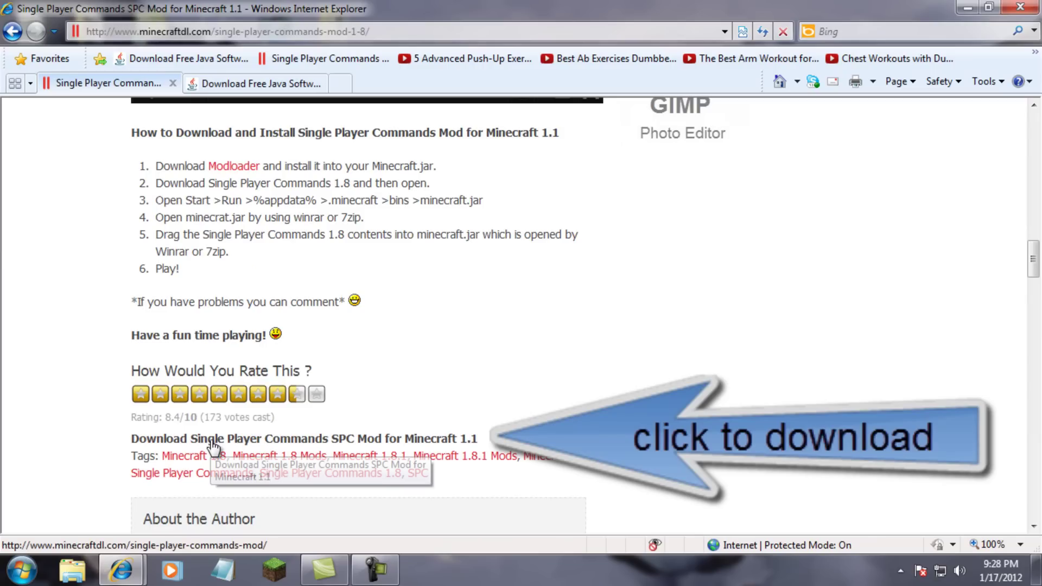
{"action": "left_click", "coordinate": [255, 438]}
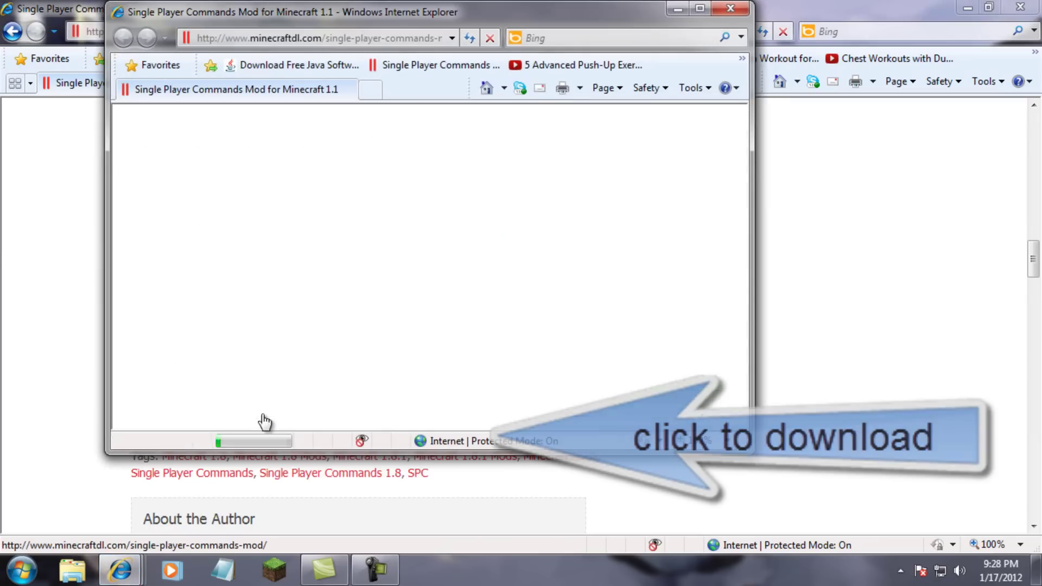
{"action": "left_click_drag", "start_coordinate": [321, 13], "coordinate": [489, 245]}
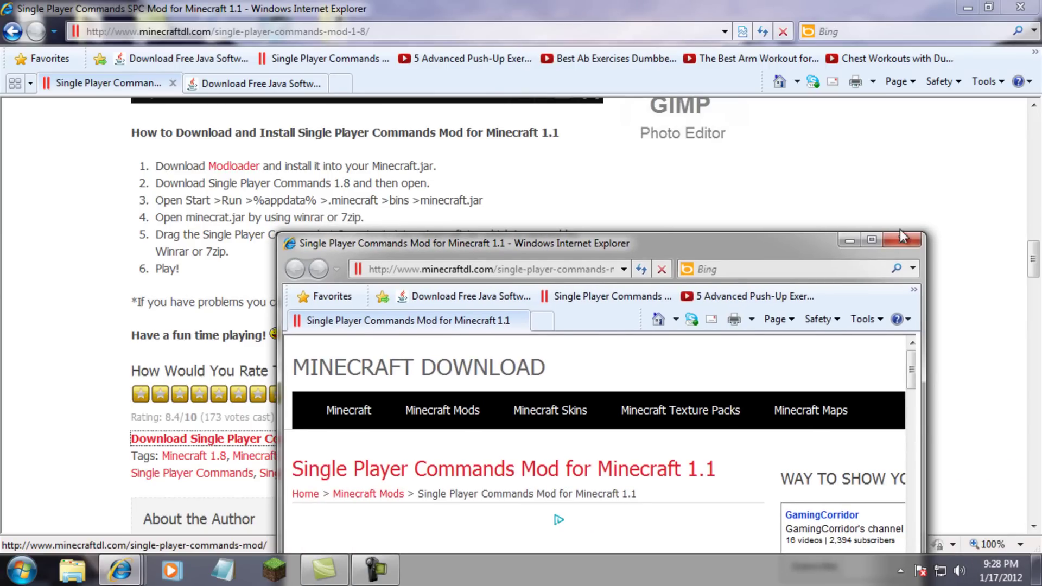
{"action": "left_click_drag", "start_coordinate": [790, 240], "coordinate": [737, 93]}
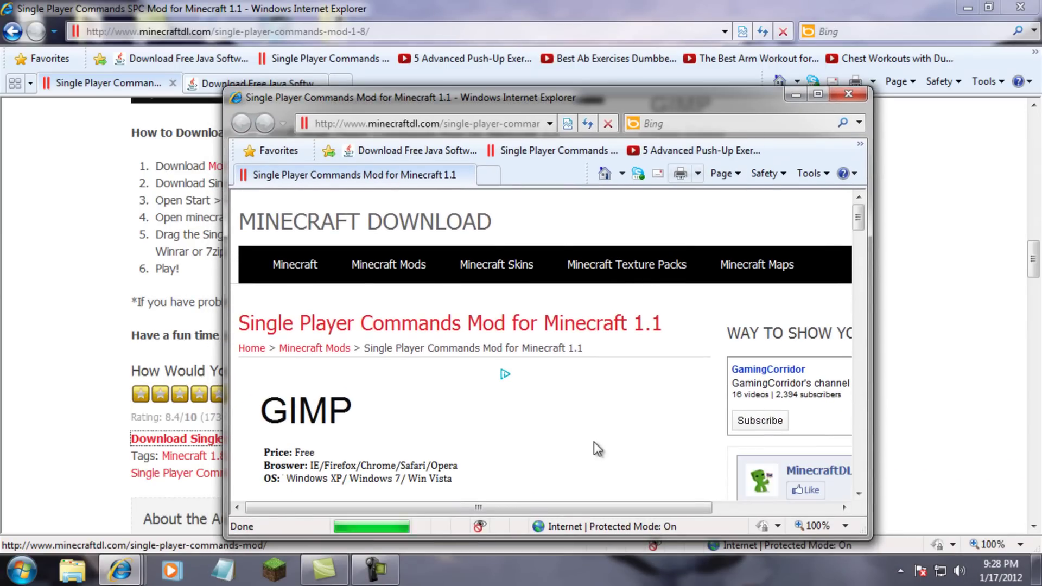
Step: Follow the Download Single Player Commands Mod for Minecraft 1.1 link to AdF.ly and close the mod page window behind it
{"action": "scroll", "coordinate": [564, 414], "scroll_direction": "down", "scroll_amount": 15}
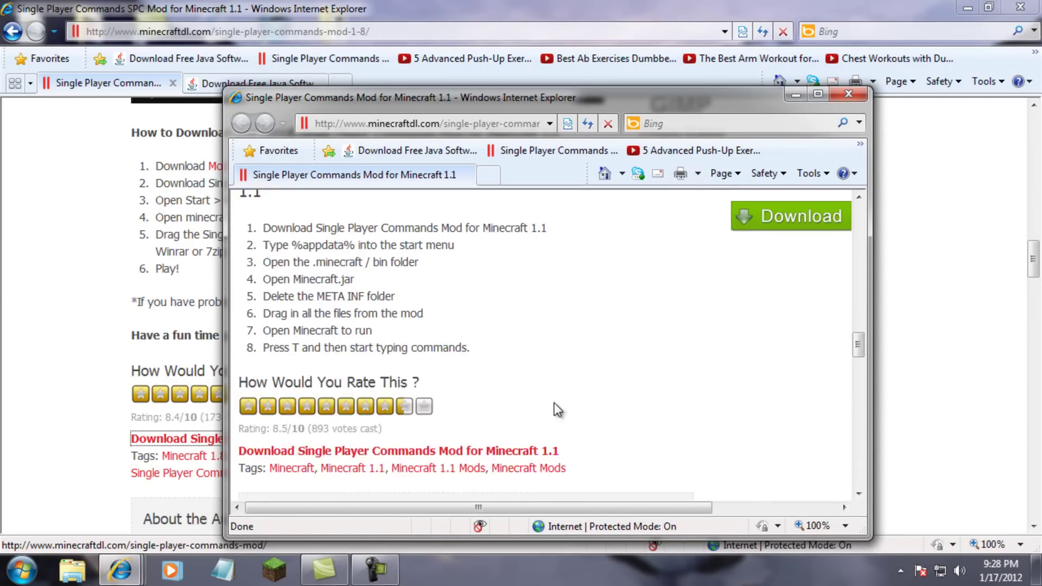
{"action": "scroll", "coordinate": [555, 403], "scroll_direction": "down", "scroll_amount": 2}
{"action": "left_click", "coordinate": [372, 357]}
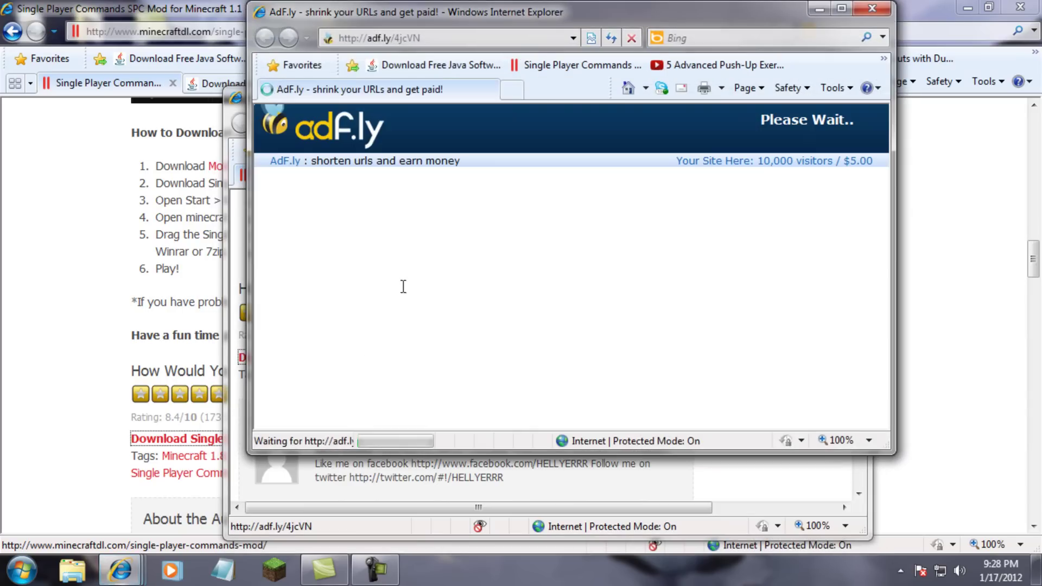
{"action": "left_click", "coordinate": [235, 100]}
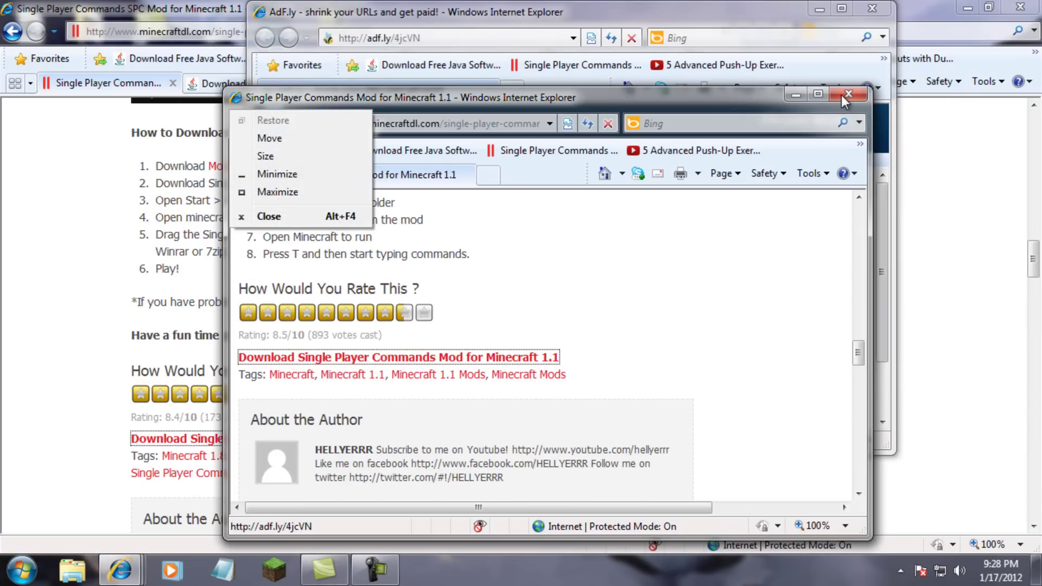
{"action": "left_click", "coordinate": [845, 95]}
{"action": "left_click_drag", "start_coordinate": [681, 27], "coordinate": [672, 120]}
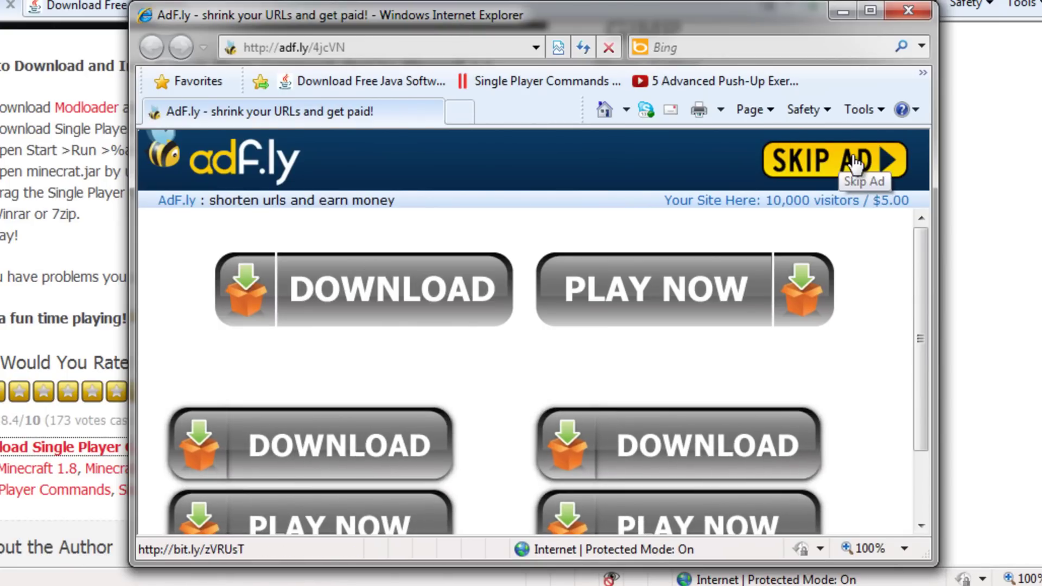
Step: Skip the ad, choose the Desktop as the save location for SinglePlayerCommands-MC1.1.0_V3.1.0.jar, and cancel the save
{"action": "left_click", "coordinate": [854, 163]}
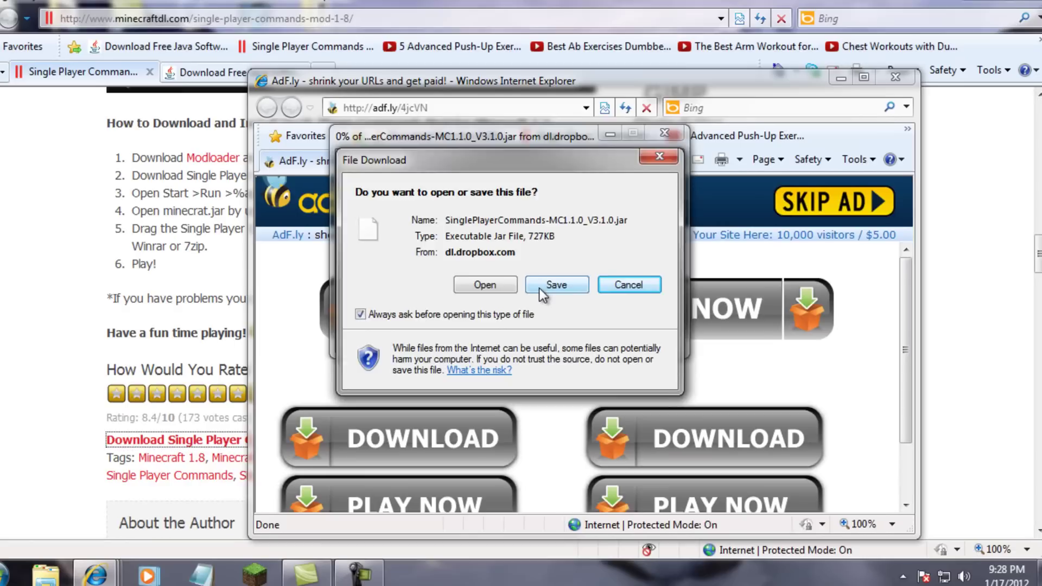
{"action": "left_click", "coordinate": [500, 260]}
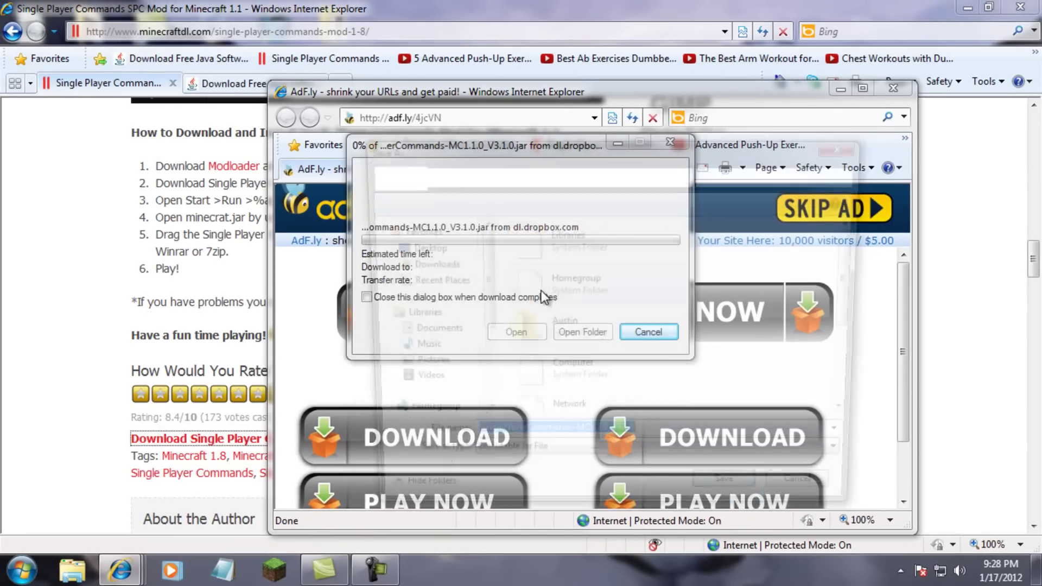
{"action": "left_click", "coordinate": [408, 250]}
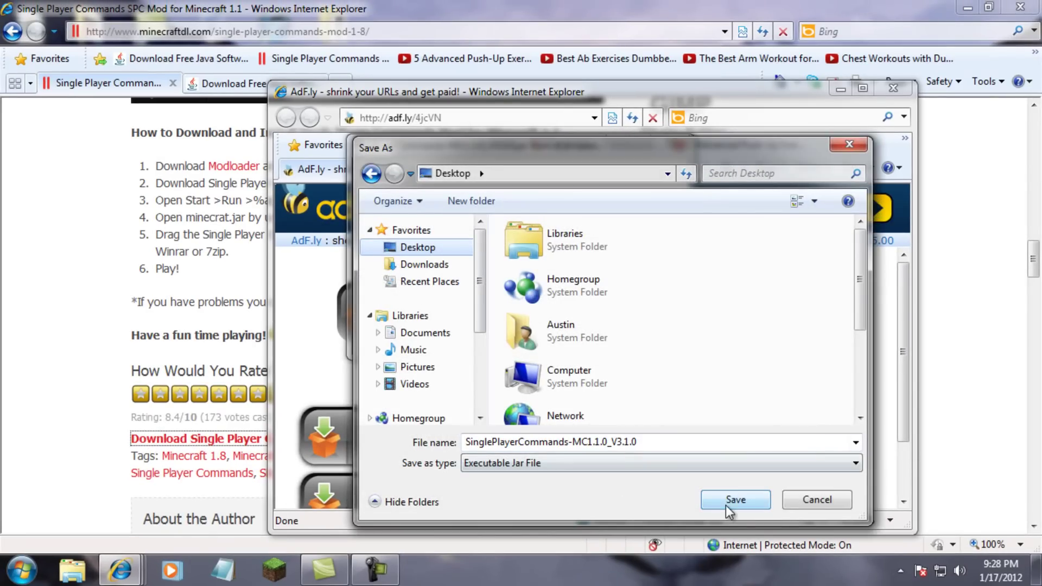
{"action": "left_click", "coordinate": [813, 500]}
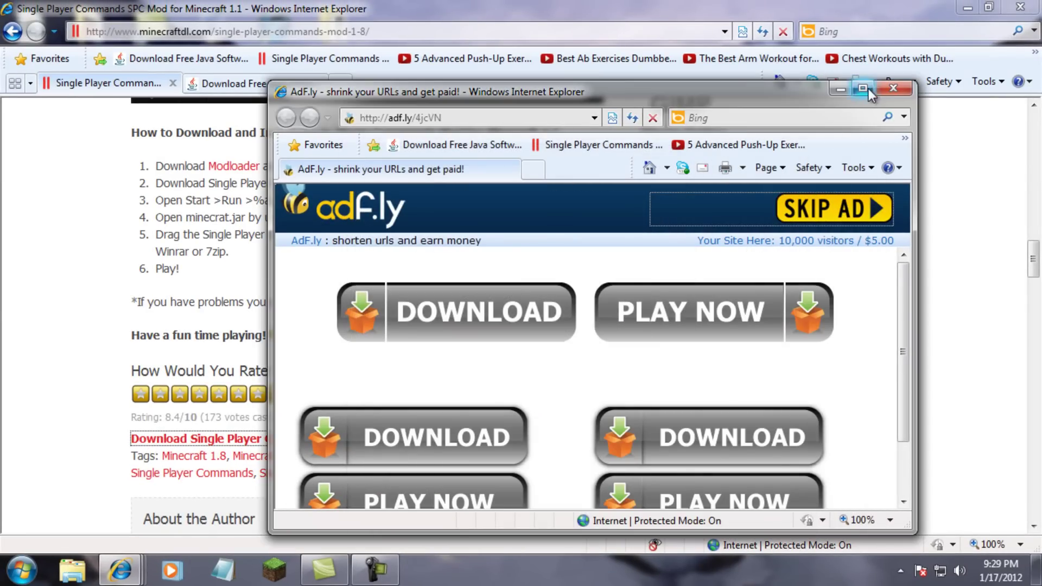
Step: Close the AdF.ly window, the Java download page and the main browser window to reveal the desktop
{"action": "left_click", "coordinate": [881, 87]}
{"action": "left_click", "coordinate": [266, 86]}
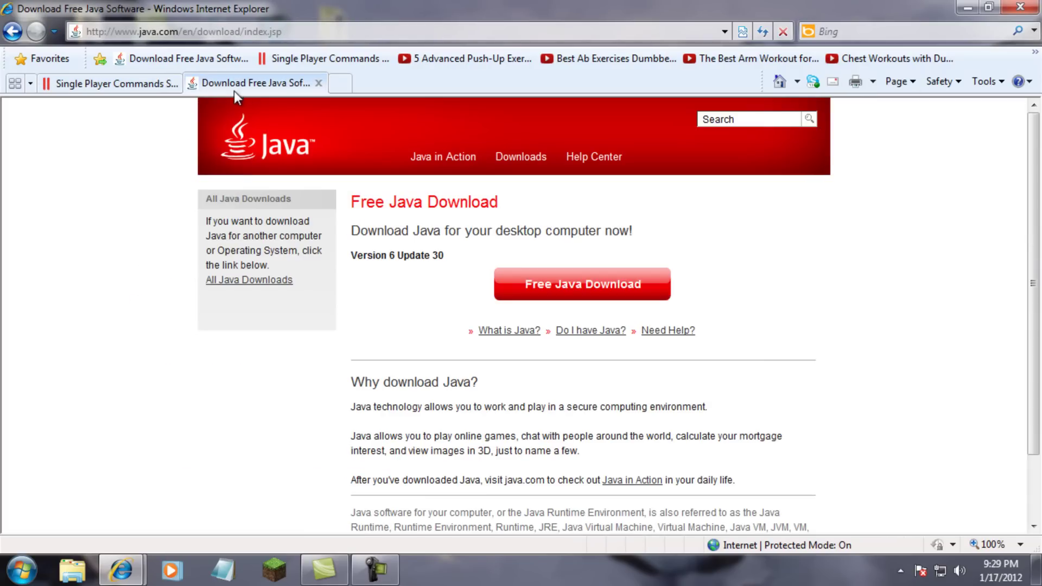
{"action": "left_click", "coordinate": [319, 83]}
{"action": "left_click", "coordinate": [1021, 7]}
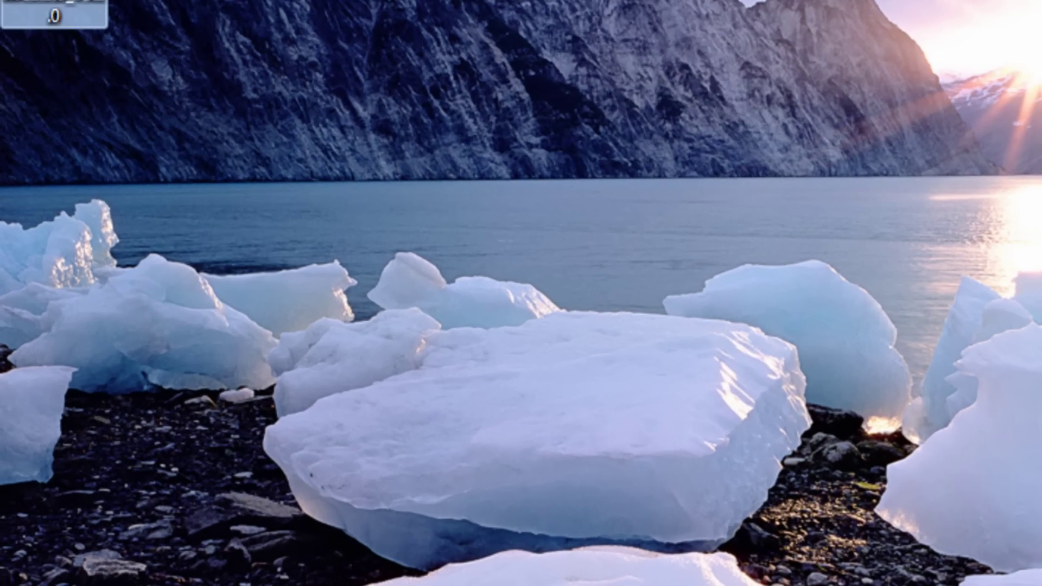
Step: View the Single Player Commands installer by opening the mod file on the desktop, and close it
{"action": "double_click", "coordinate": [55, 4]}
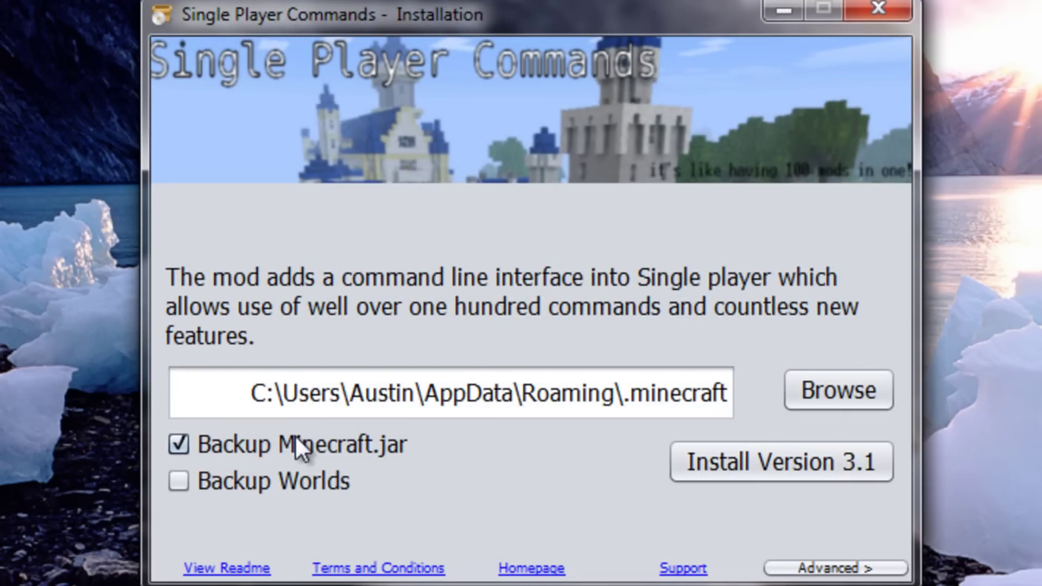
{"action": "left_click", "coordinate": [896, 2]}
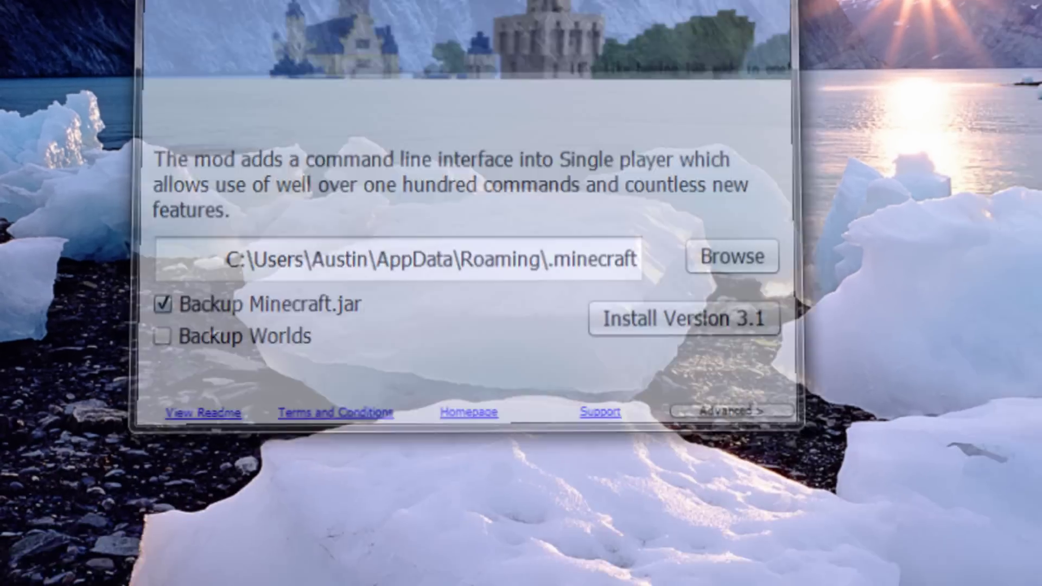
Step: Search the system for %appdata% to open the Roaming folder, and close the folder window
{"action": "left_click", "coordinate": [32, 585]}
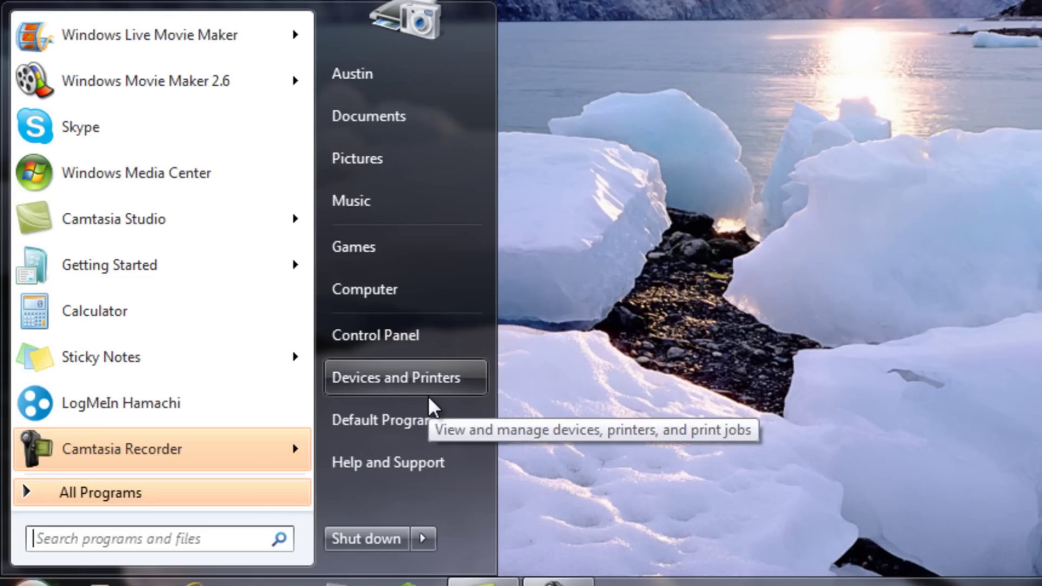
{"action": "type", "text": "%appd"}
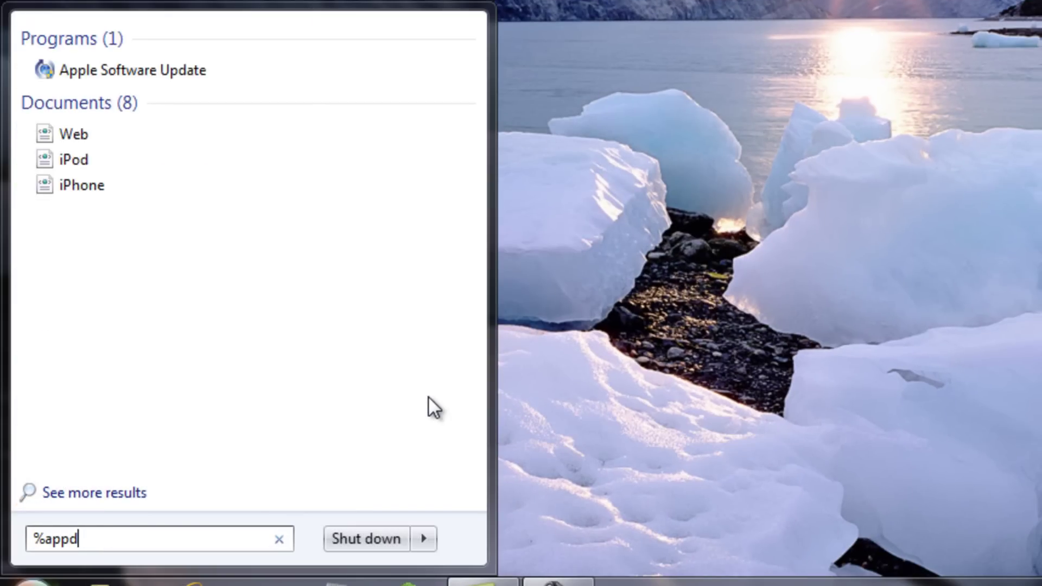
{"action": "type", "text": "ata%"}
{"action": "key", "text": "BackSpace"}
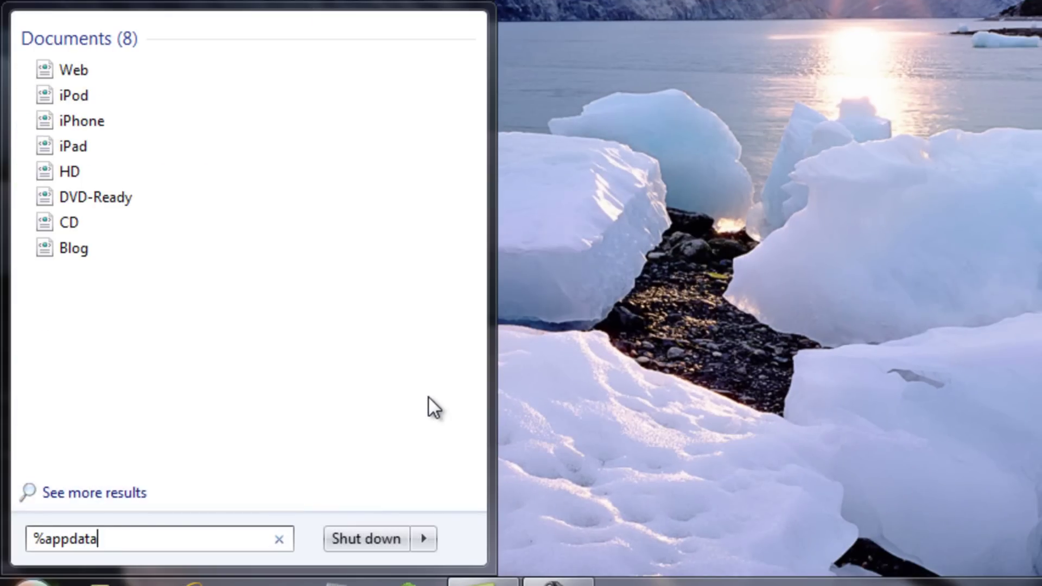
{"action": "type", "text": "%"}
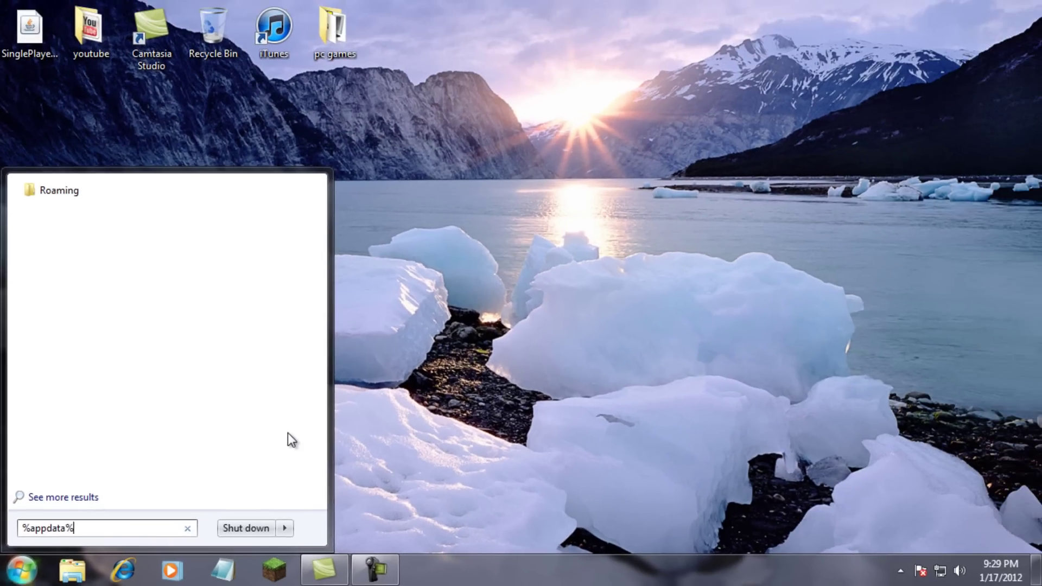
{"action": "key", "text": "Return"}
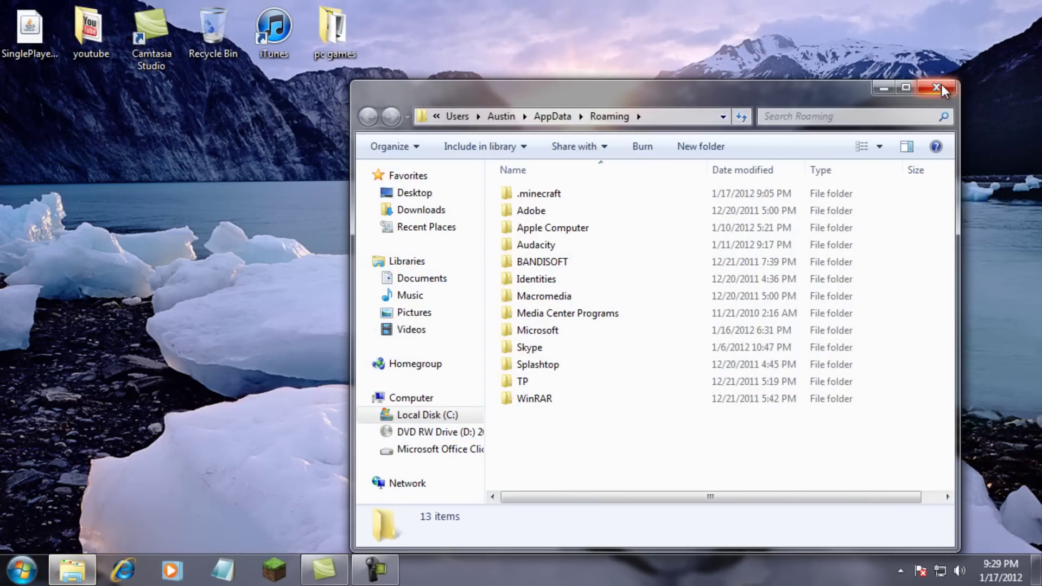
{"action": "left_click", "coordinate": [940, 86]}
Step: Open the Run dialog through a search for run, and use it to open %appdata%
{"action": "key", "text": "super"}
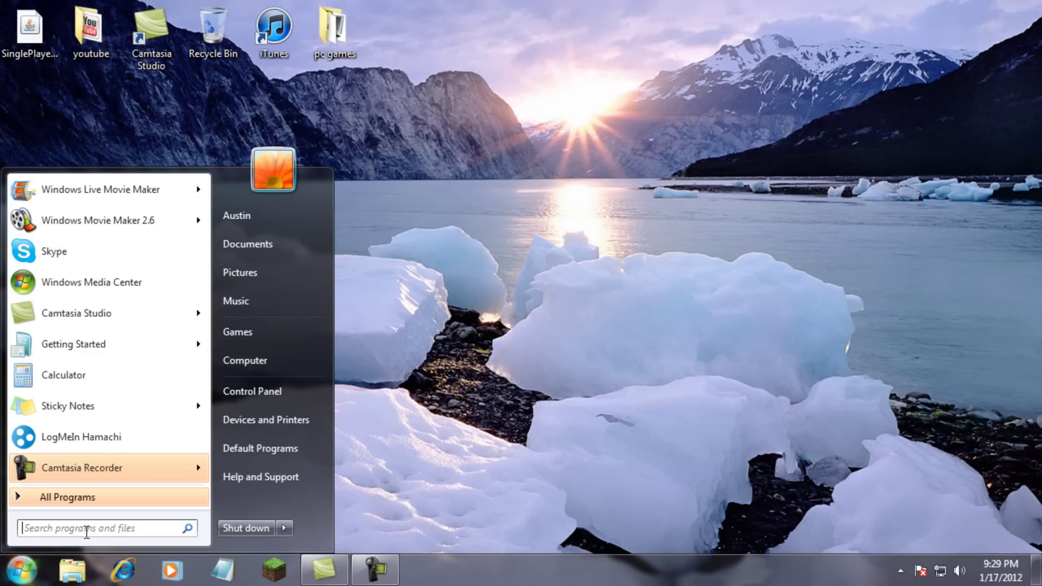
{"action": "type", "text": "run"}
{"action": "key", "text": "Return"}
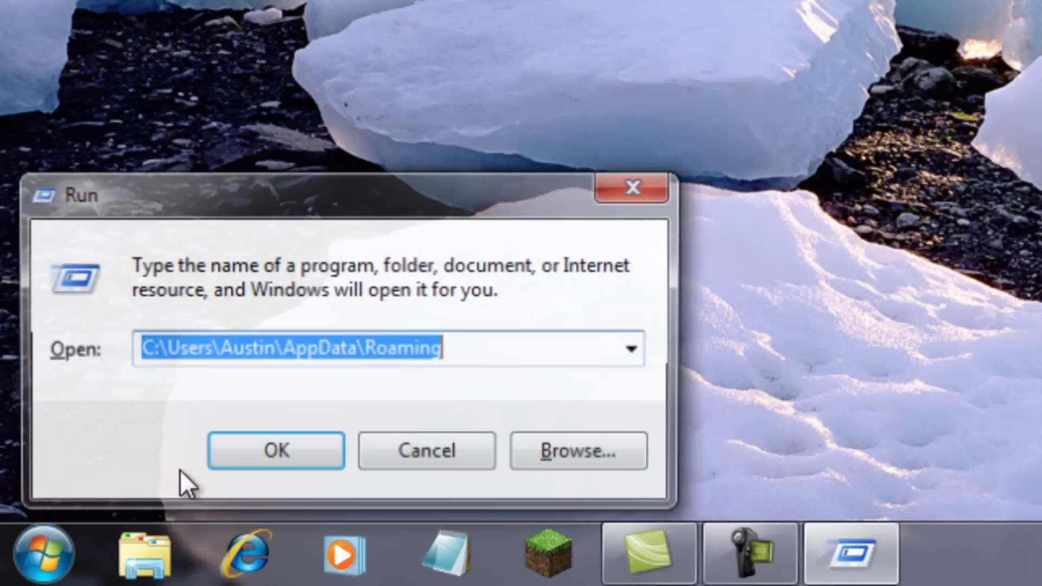
{"action": "type", "text": "%"}
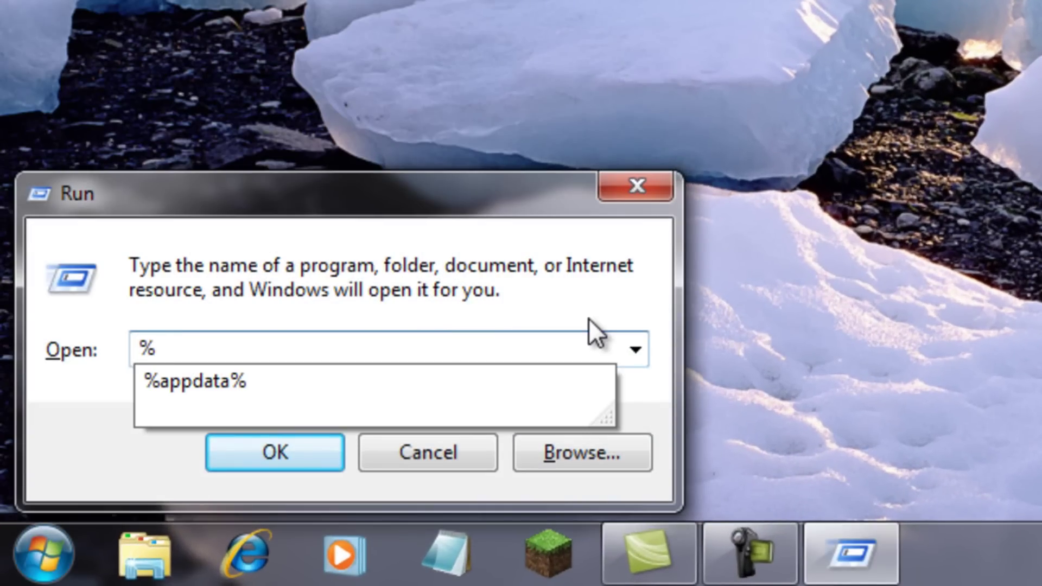
{"action": "type", "text": "appdaya"}
{"action": "key", "text": "BackSpace"}
{"action": "key", "text": "BackSpace"}
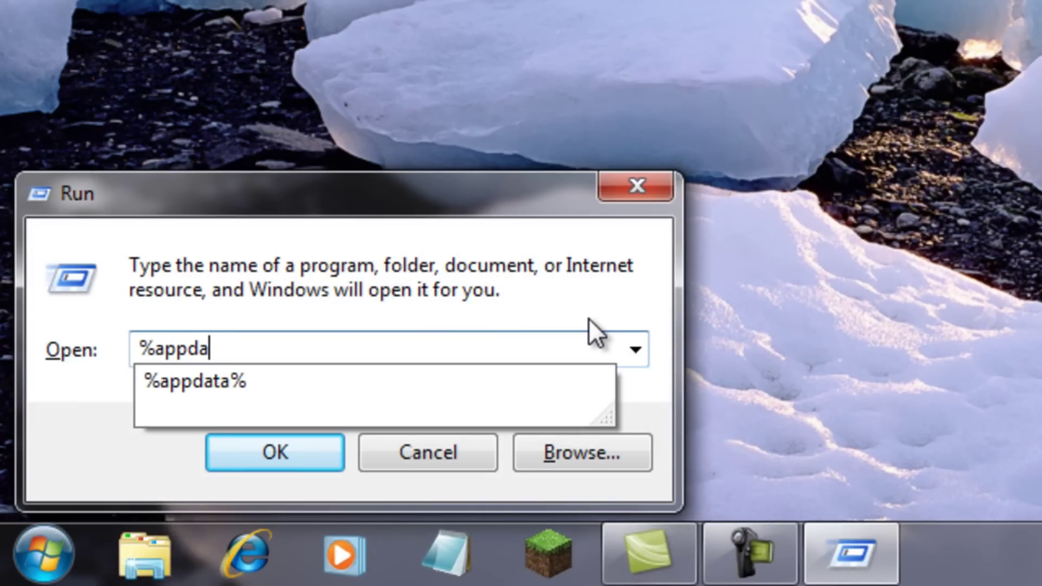
{"action": "type", "text": "ta%"}
{"action": "key", "text": "Return"}
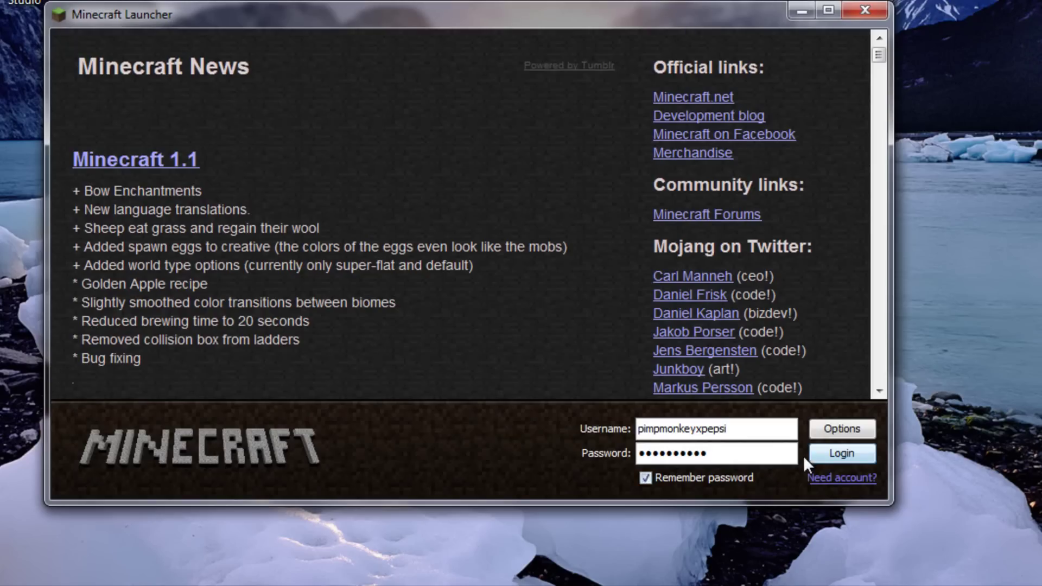
Step: Log in to Minecraft to open the texture pack folder from the game, and close the game window
{"action": "left_click", "coordinate": [813, 451]}
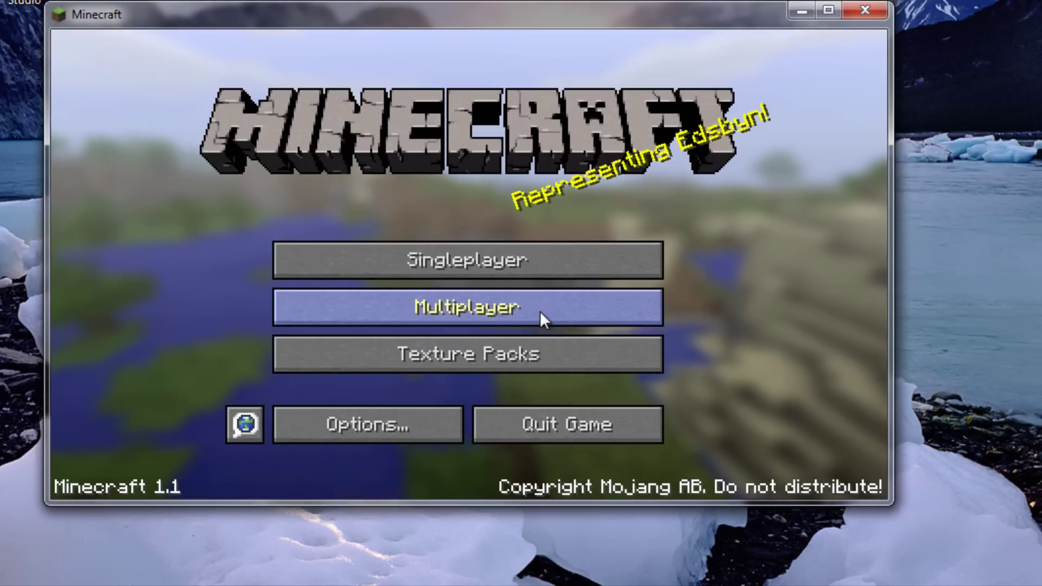
{"action": "left_click", "coordinate": [494, 354]}
{"action": "left_click", "coordinate": [358, 422]}
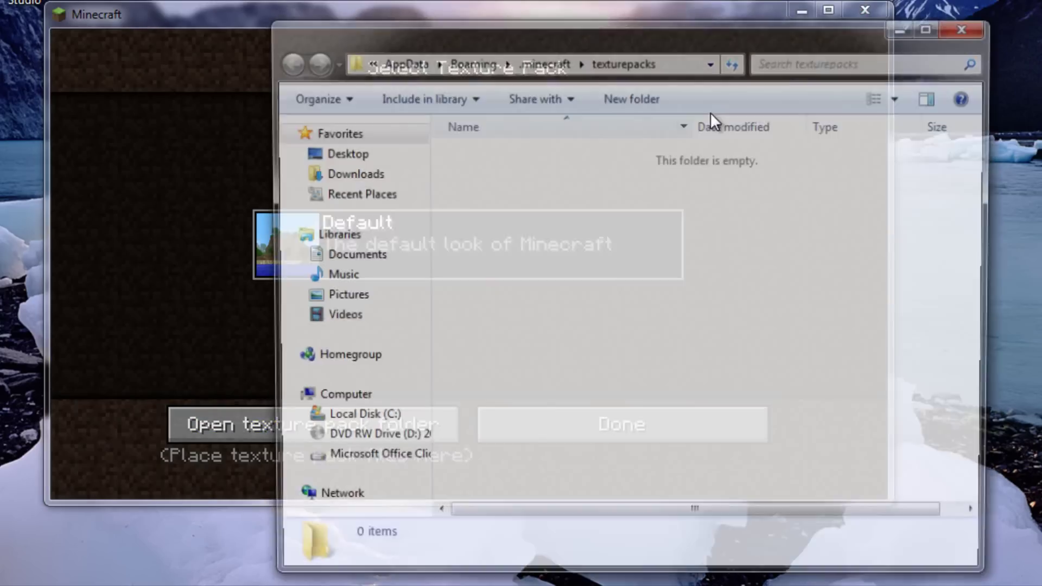
{"action": "left_click", "coordinate": [860, 10]}
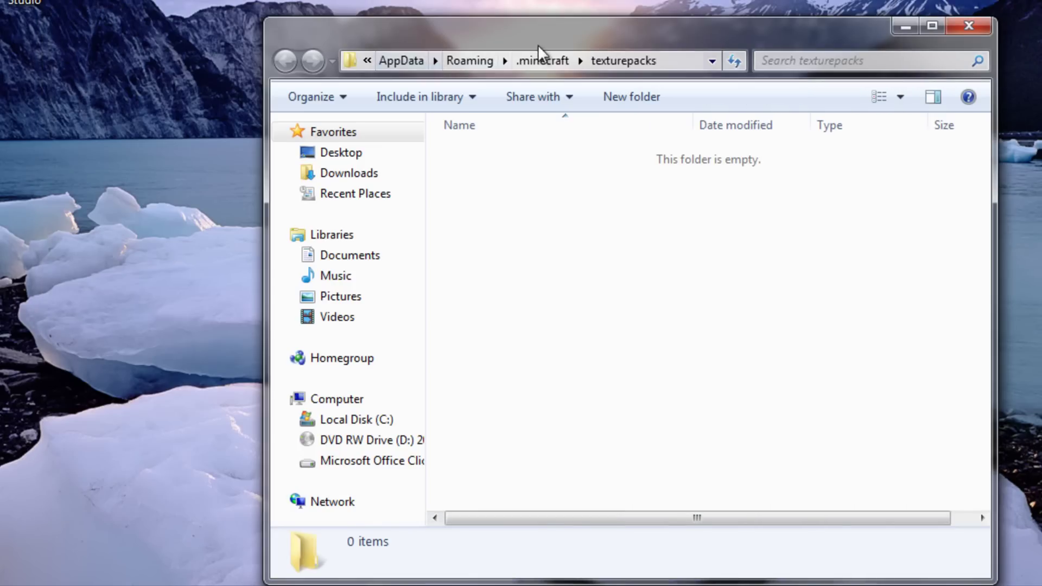
Step: Navigate up from the texturepacks folder through .minecraft and AppData to the Roaming folder
{"action": "left_click", "coordinate": [539, 59]}
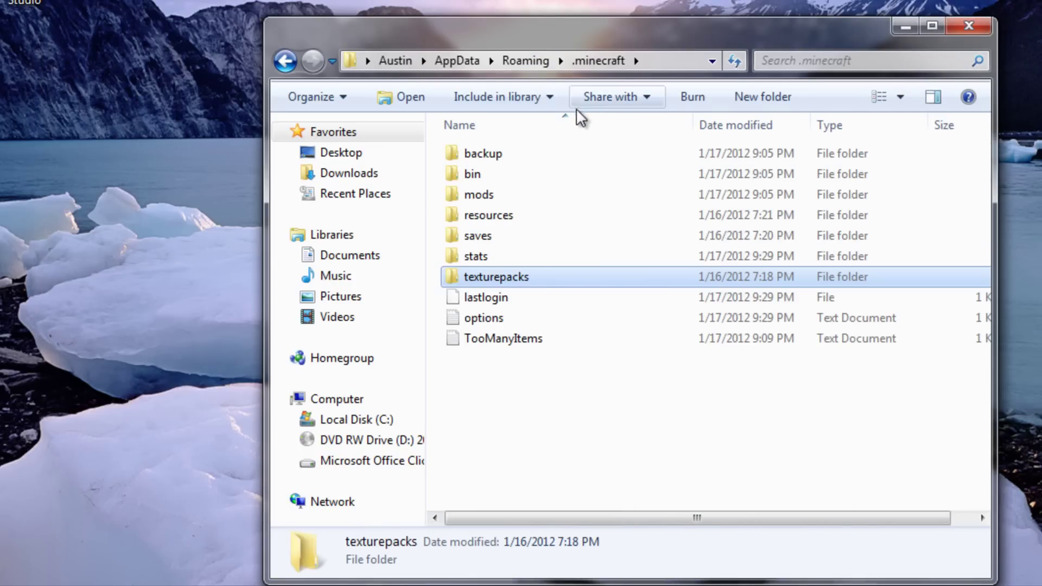
{"action": "left_click", "coordinate": [473, 62]}
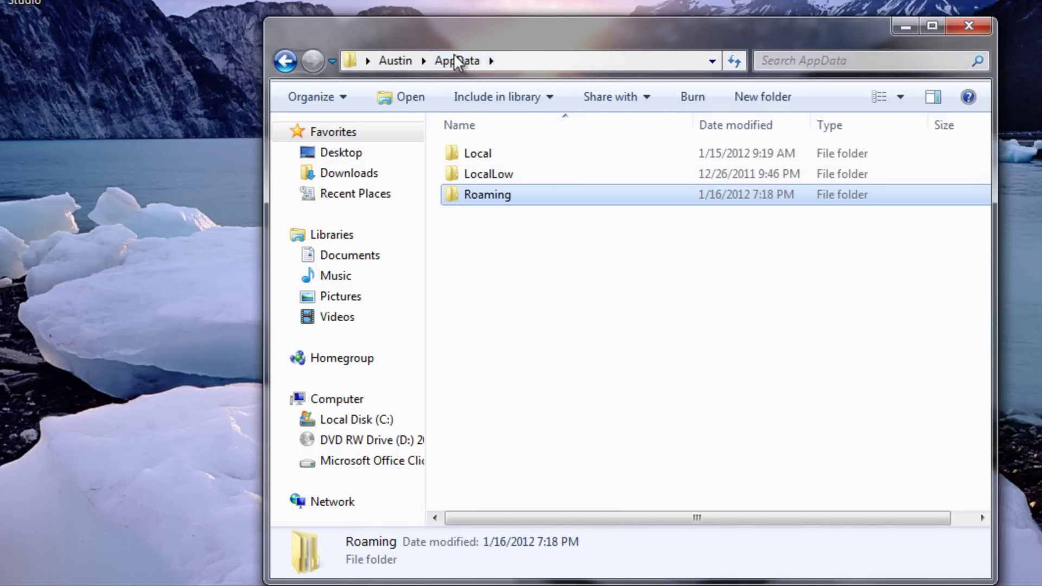
{"action": "double_click", "coordinate": [505, 196]}
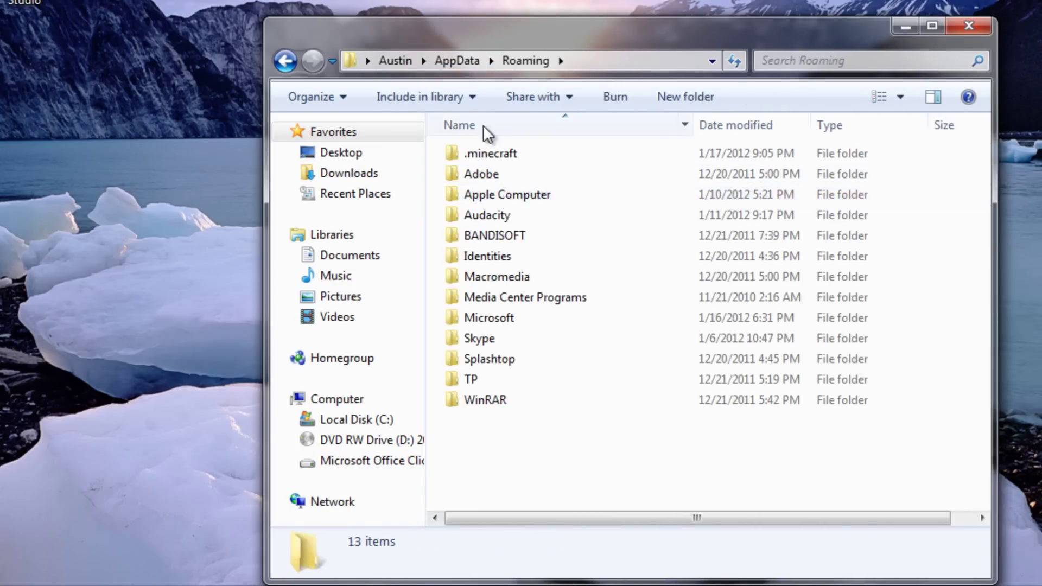
Step: Delete the .minecraft folder from Roaming and close the folder window
{"action": "right_click", "coordinate": [505, 155]}
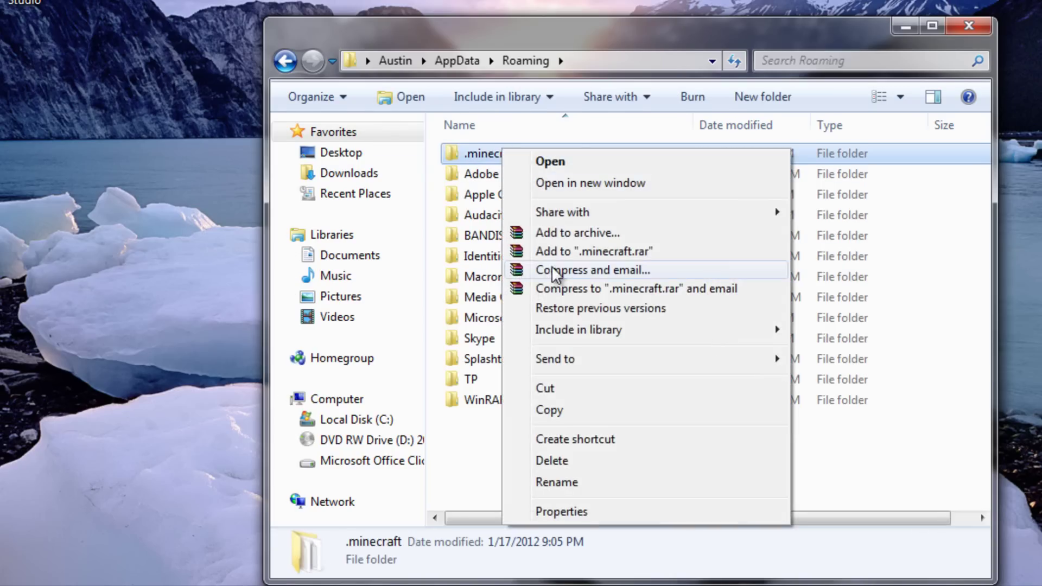
{"action": "left_click", "coordinate": [562, 466]}
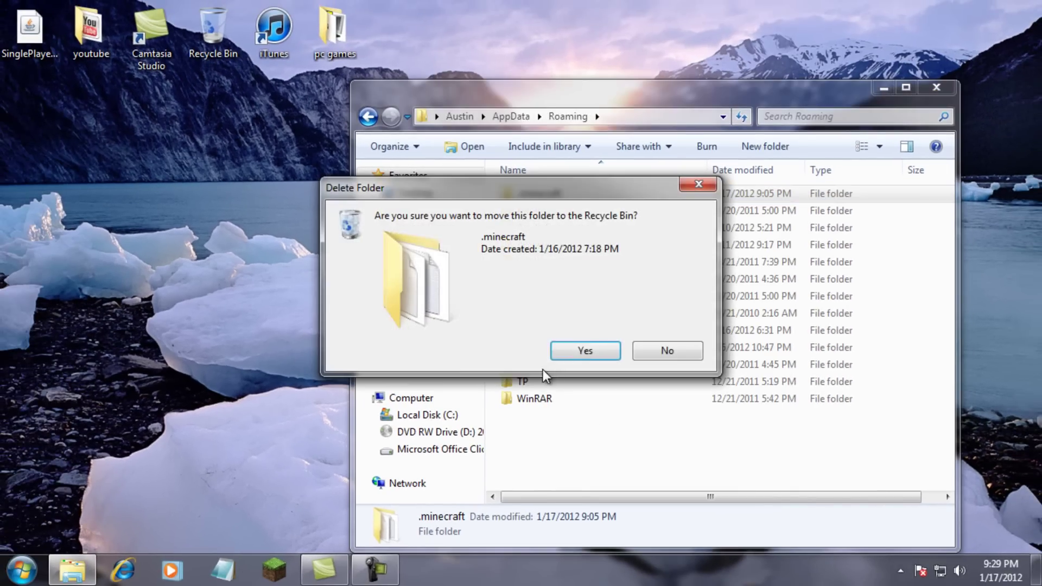
{"action": "left_click", "coordinate": [586, 352]}
{"action": "left_click", "coordinate": [937, 88]}
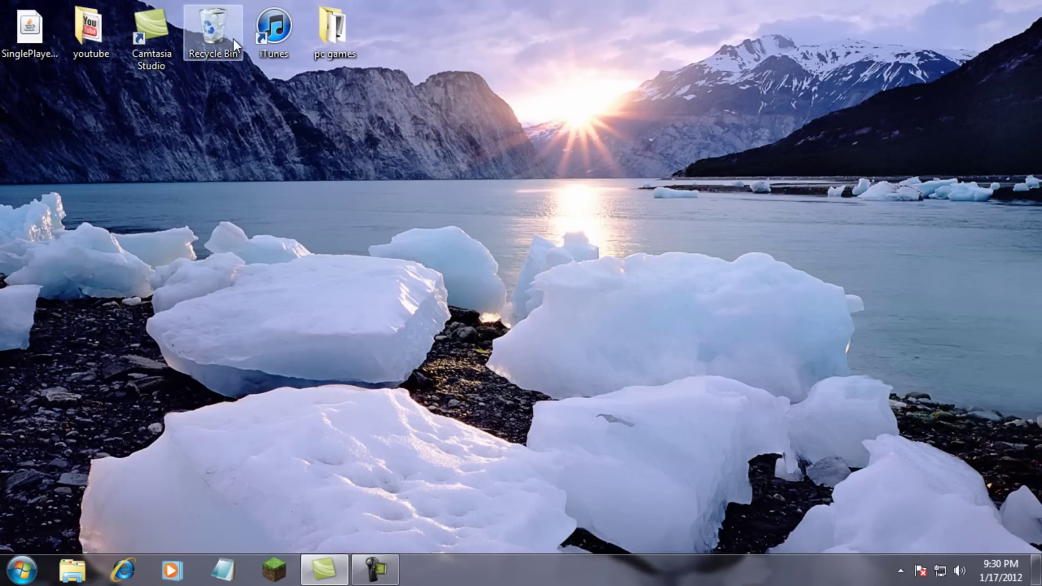
Step: Empty the Recycle Bin on the desktop to permanently remove the deleted folder
{"action": "right_click", "coordinate": [233, 38]}
{"action": "left_click", "coordinate": [279, 72]}
{"action": "left_click", "coordinate": [584, 350]}
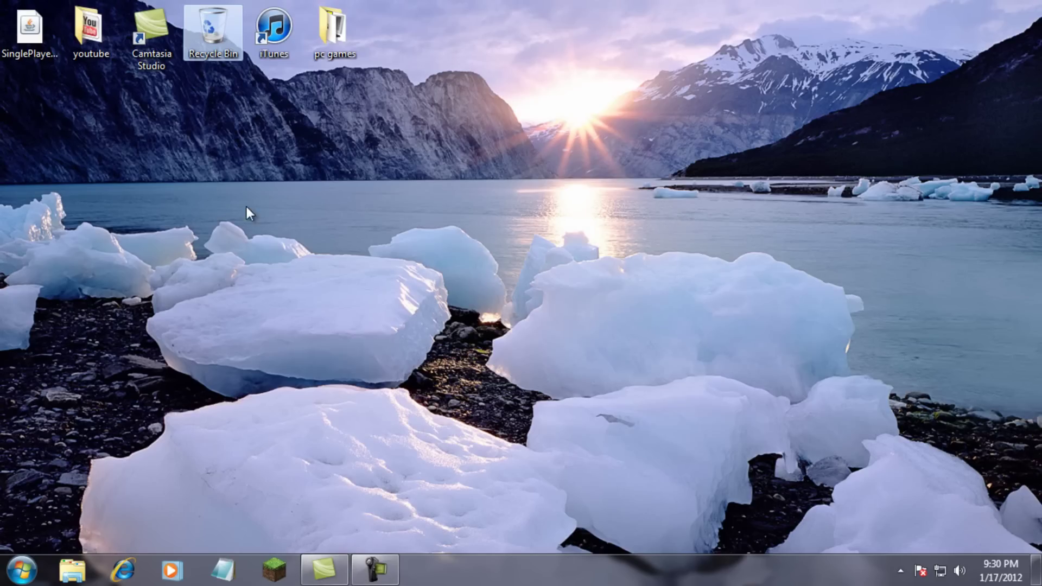
Step: Run Minecraft.exe to reach the Minecraft 1.1 title screen, and close the game
{"action": "left_click", "coordinate": [274, 559]}
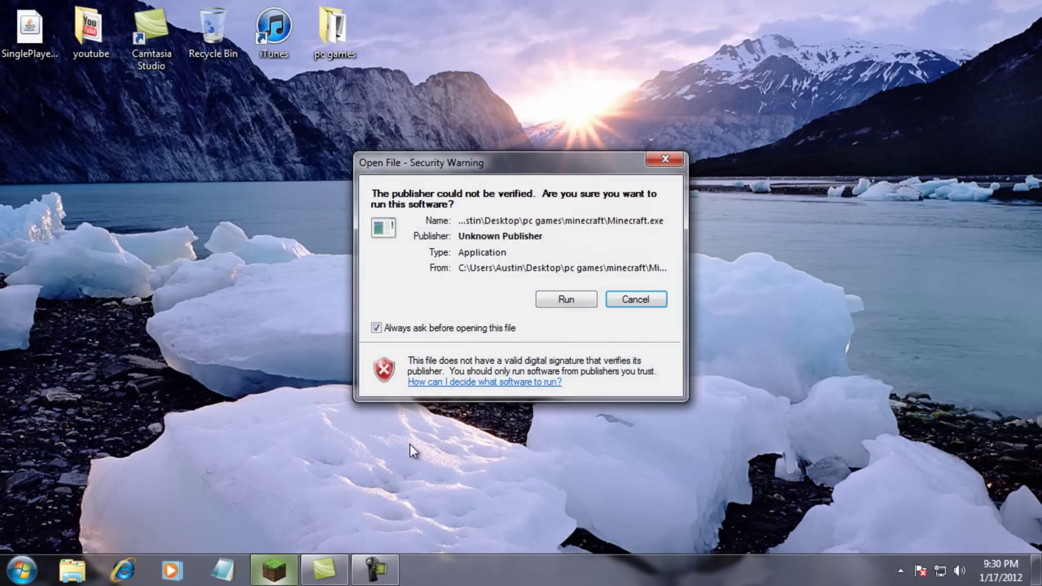
{"action": "left_click", "coordinate": [567, 299]}
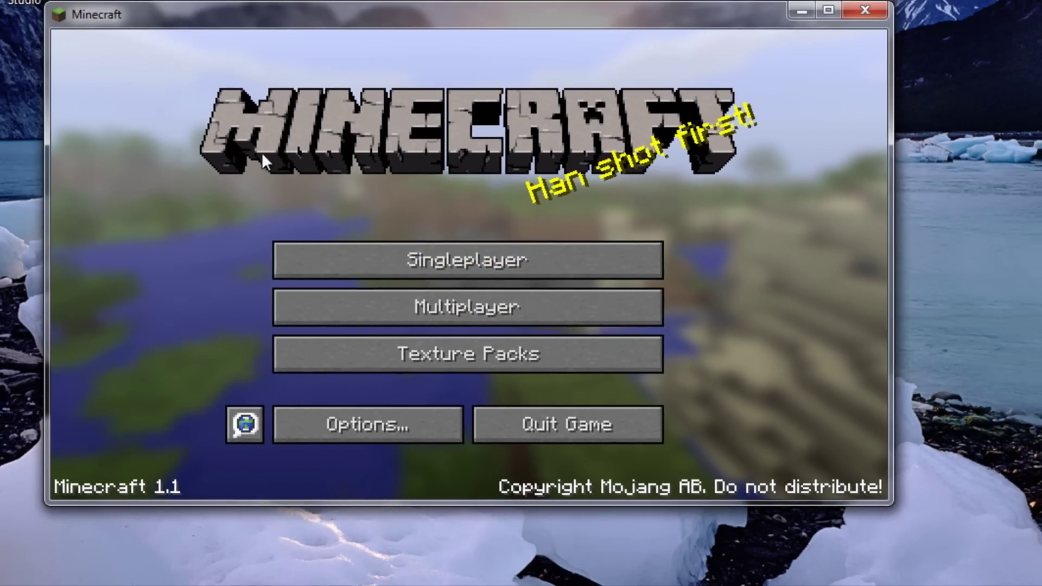
{"action": "left_click", "coordinate": [863, 13]}
Step: Search the system for %appdata% to open the application data folder
{"action": "key", "text": "super"}
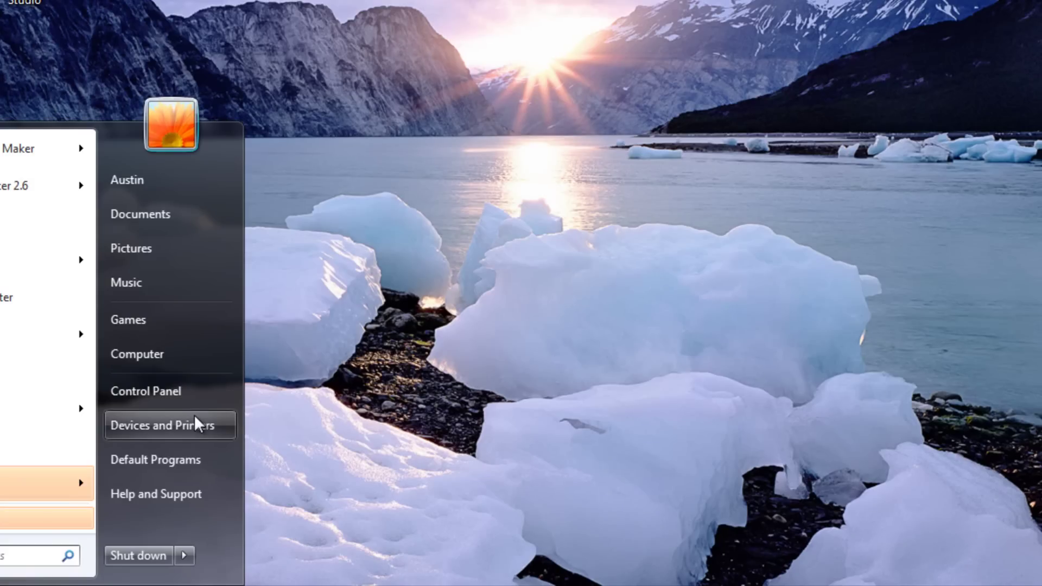
{"action": "type", "text": "%app"}
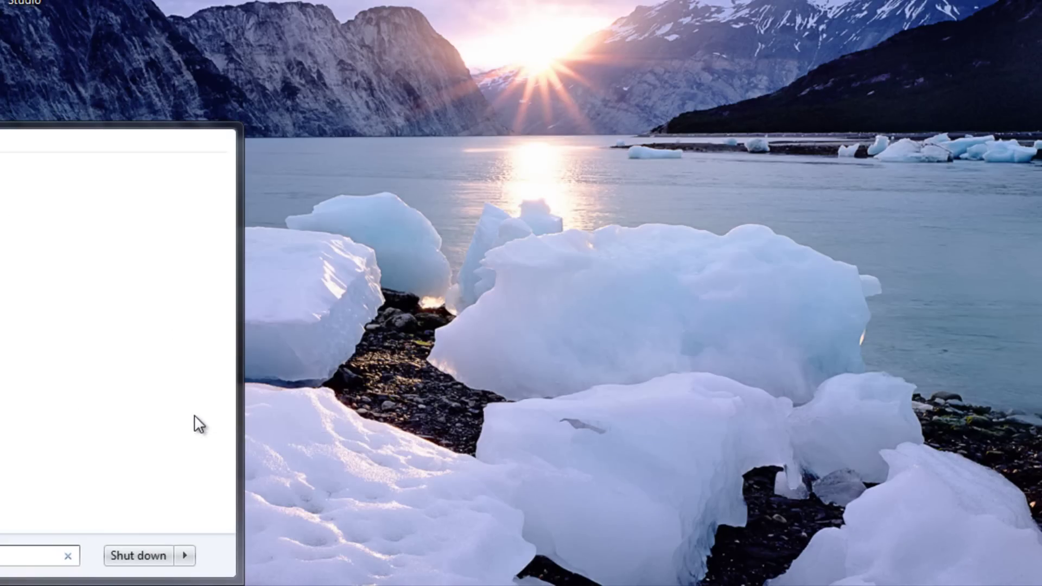
{"action": "key", "text": "Return"}
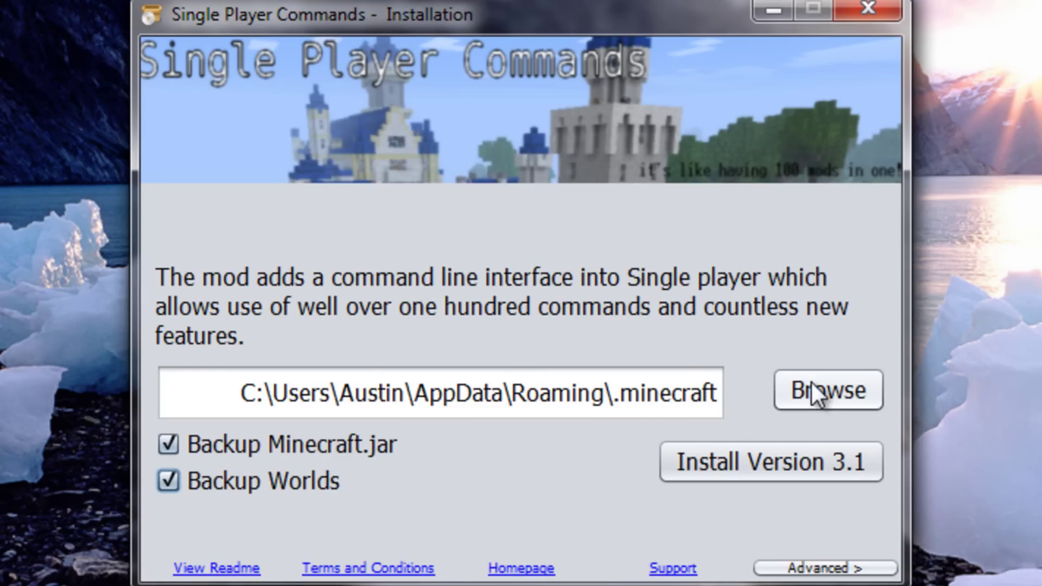
Step: Check the .minecraft folder in Roaming as the mod's install location, and install Single Player Commands version 3.1
{"action": "left_click", "coordinate": [822, 391]}
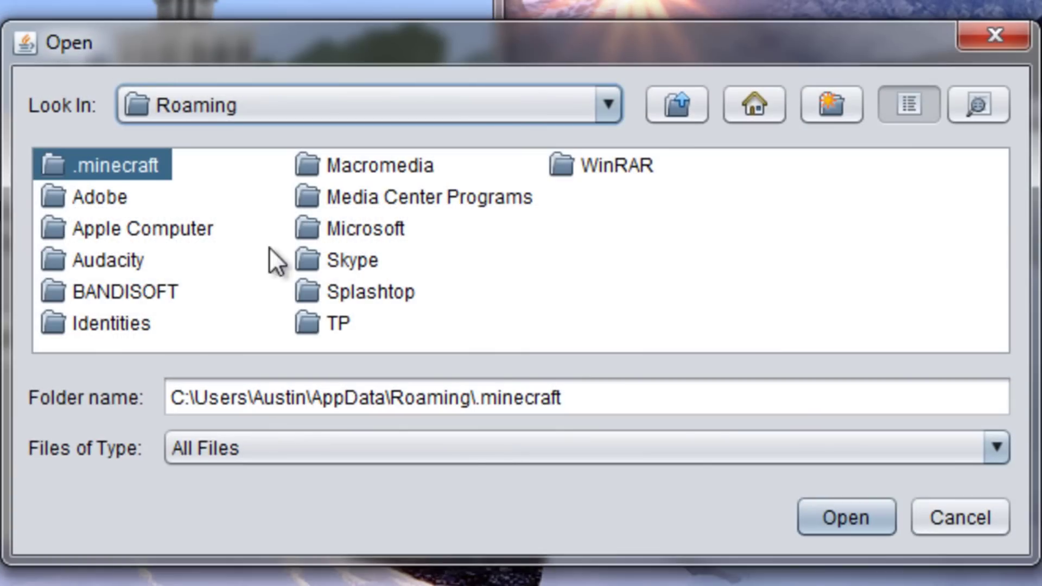
{"action": "left_click", "coordinate": [103, 165]}
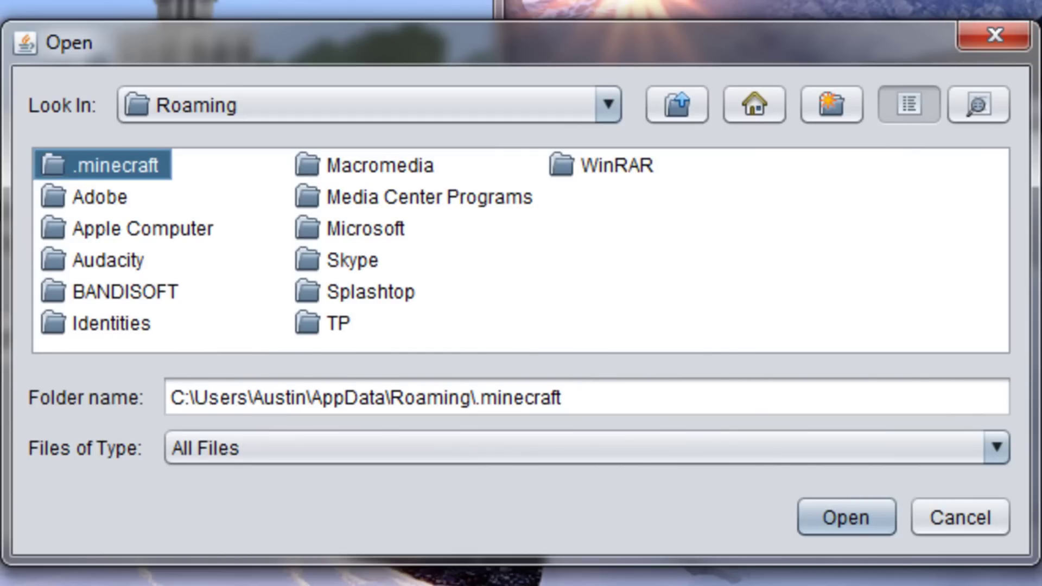
{"action": "left_click", "coordinate": [1000, 42]}
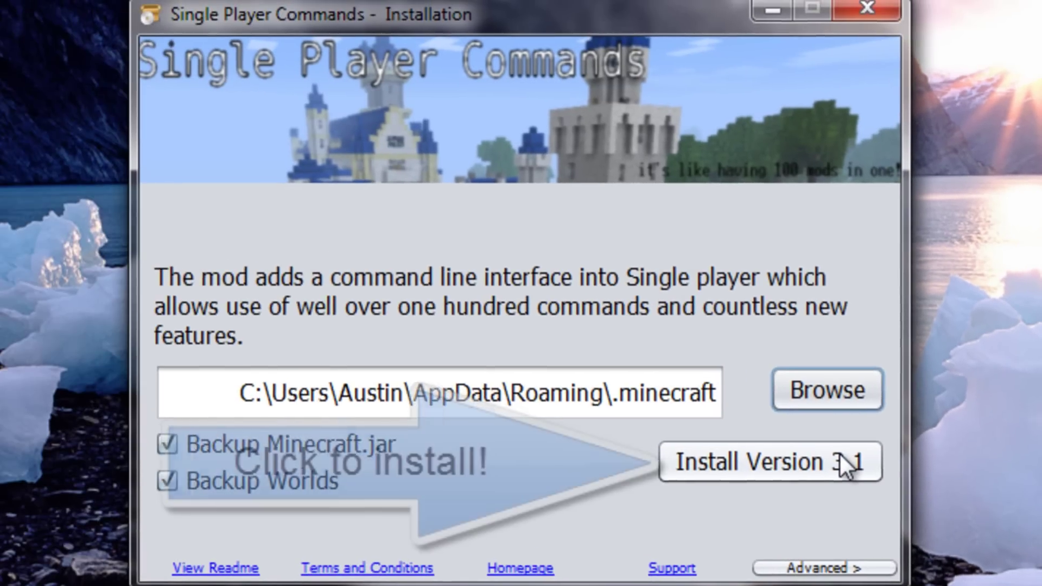
{"action": "left_click", "coordinate": [841, 453]}
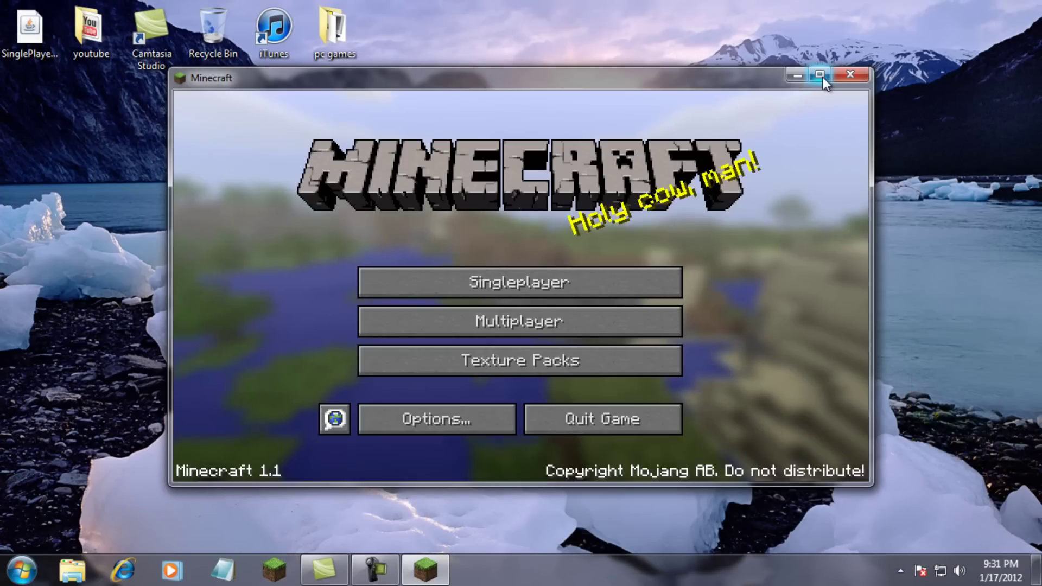
Step: Maximize the Minecraft window and create a new Survival world named 101gameadvice
{"action": "left_click", "coordinate": [822, 76]}
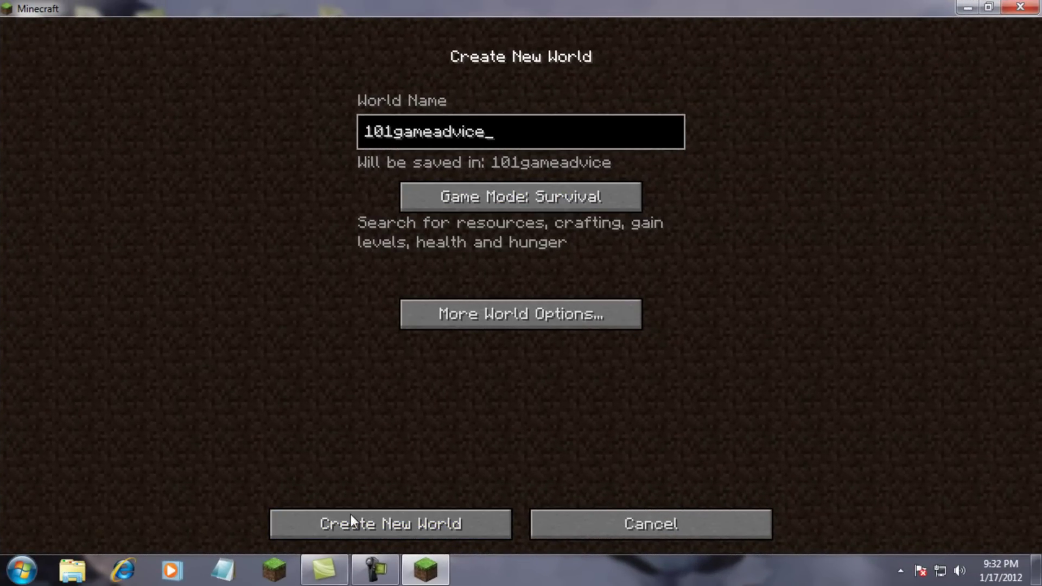
{"action": "left_click", "coordinate": [439, 523]}
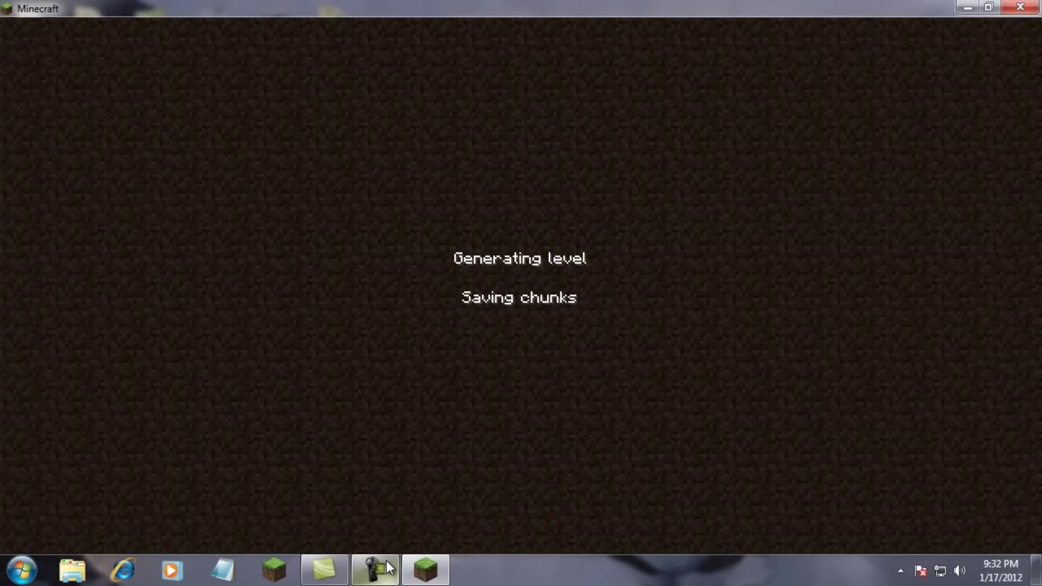
{"action": "mouse_move", "coordinate": [386, 562]}
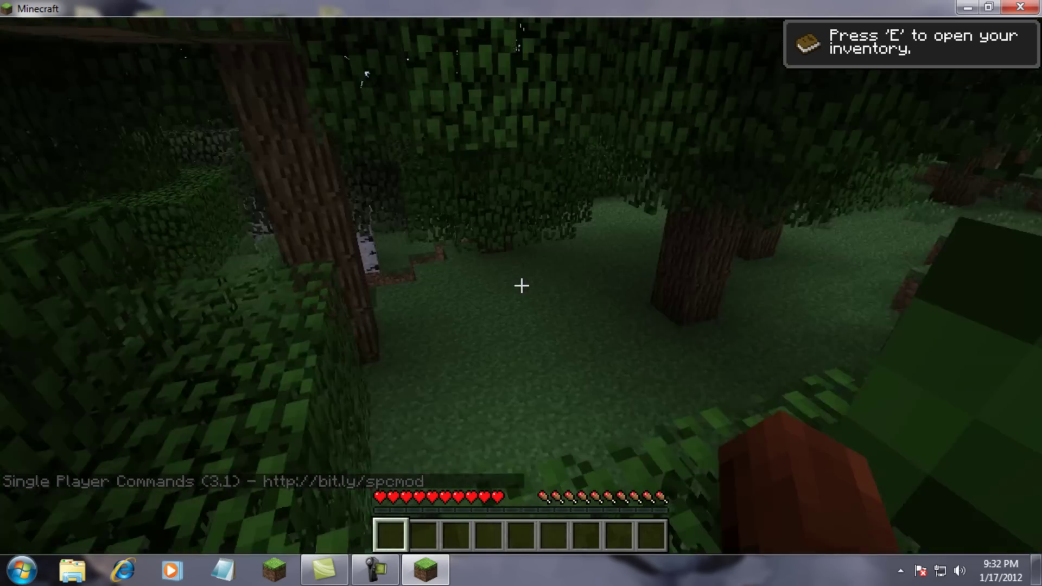
Step: Walk the character forward through the forest, past the pond, to an open grassy area
{"action": "key", "text": "w"}
{"action": "key", "text": "space"}
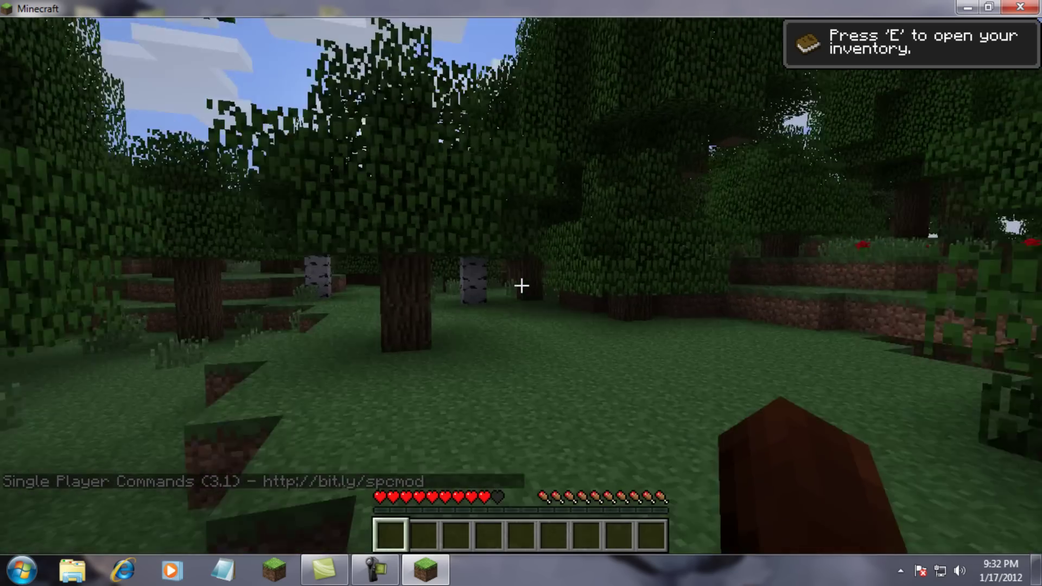
{"action": "key", "text": "w"}
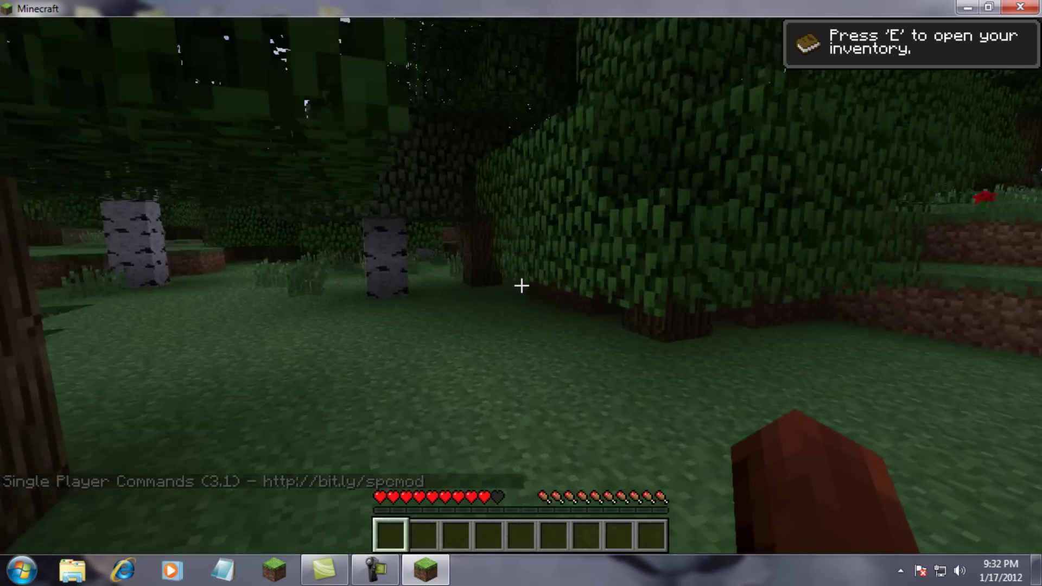
{"action": "key", "text": "w"}
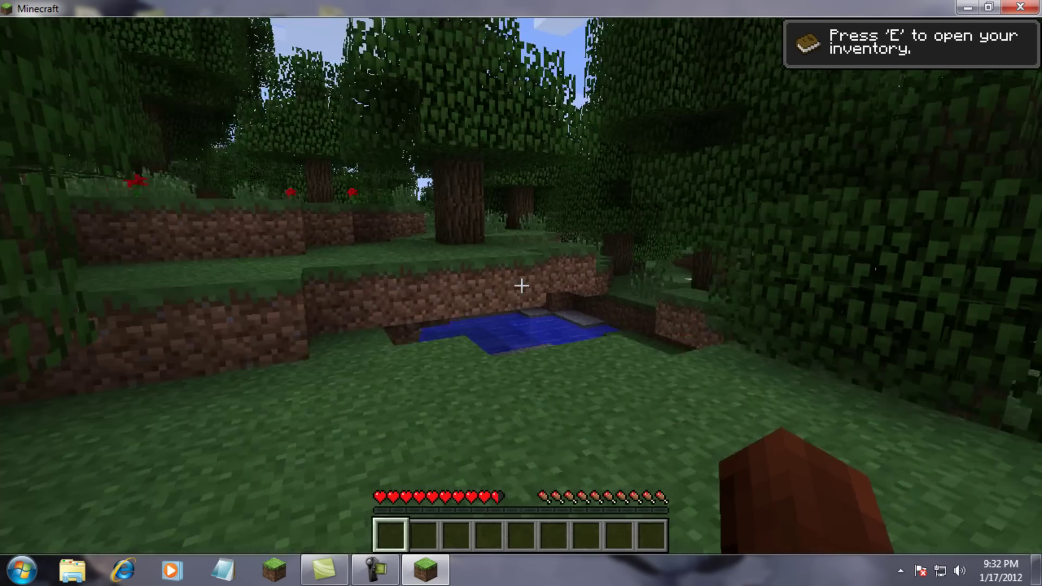
{"action": "key", "text": "w"}
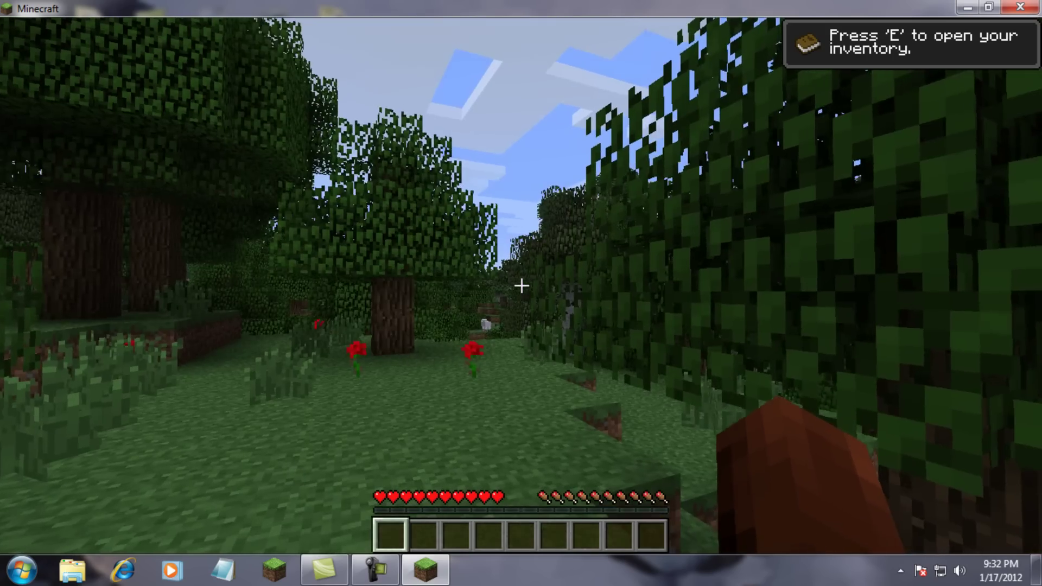
{"action": "key", "text": "w"}
Step: Spawn a large group of creepers with the spawn creeper command and a quantity
{"action": "key", "text": "slash"}
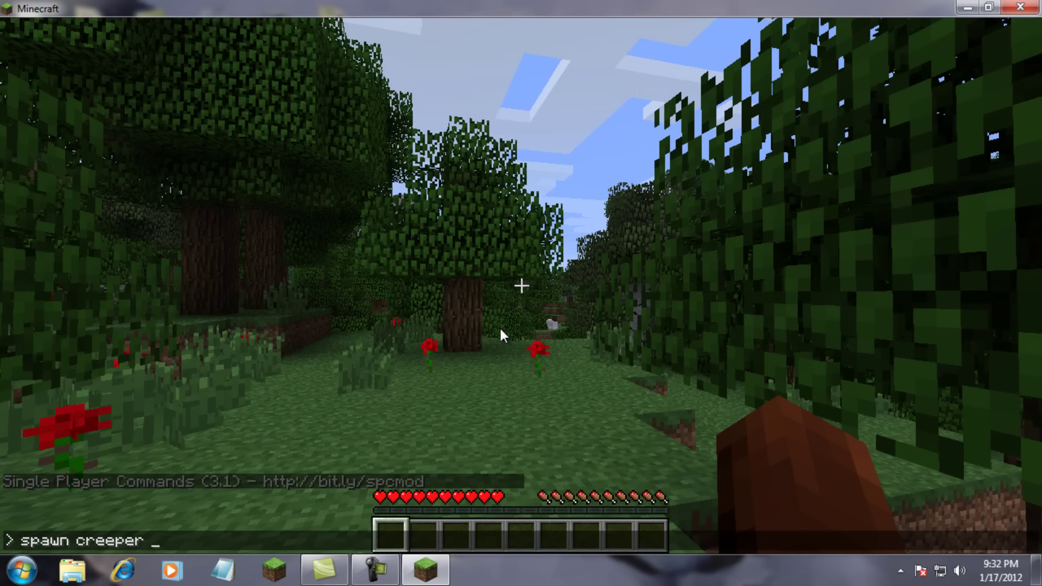
{"action": "type", "text": "00"}
{"action": "key", "text": "Return"}
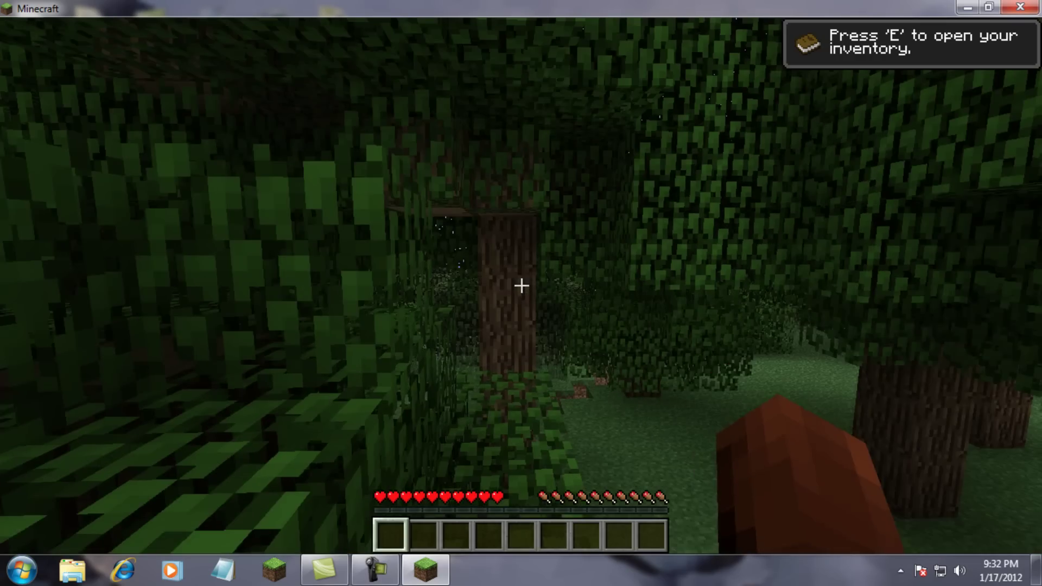
Step: Approach the spawned creepers and fight them by hand while backing away from their explosions
{"action": "key", "text": "w"}
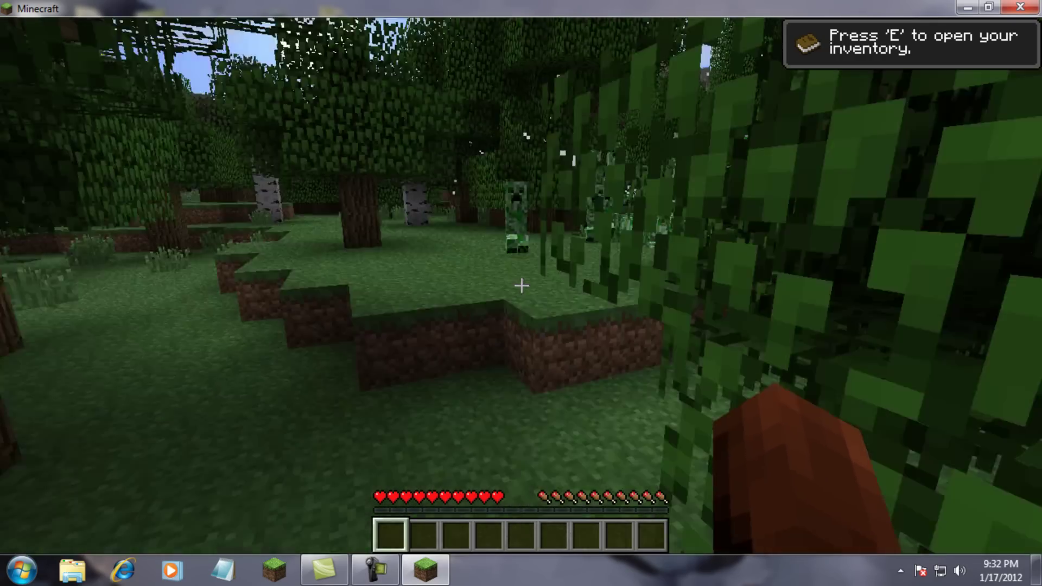
{"action": "key", "text": "space"}
{"action": "left_click", "coordinate": [521, 285]}
{"action": "left_click", "coordinate": [522, 285]}
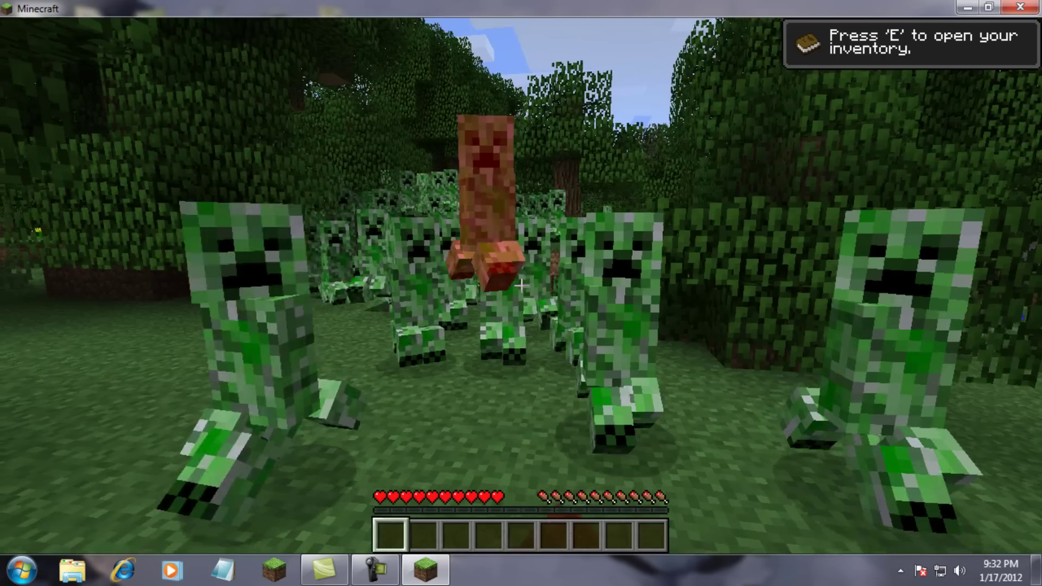
{"action": "key", "text": "s"}
{"action": "left_click", "coordinate": [522, 286]}
{"action": "left_click", "coordinate": [521, 286]}
{"action": "left_click", "coordinate": [521, 286]}
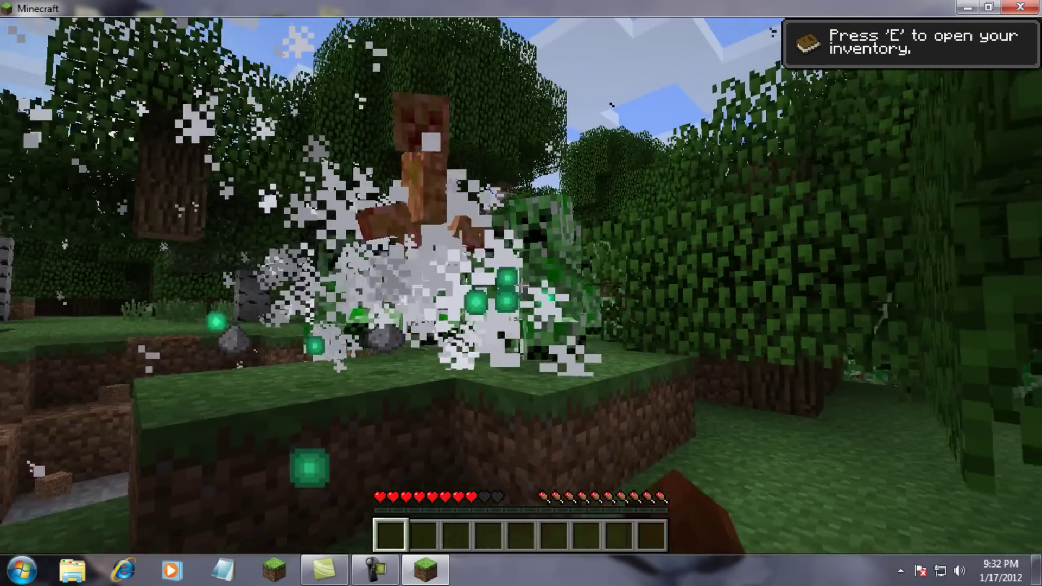
{"action": "left_click", "coordinate": [522, 286]}
{"action": "key", "text": "s"}
{"action": "left_click", "coordinate": [521, 285]}
{"action": "left_click", "coordinate": [522, 285]}
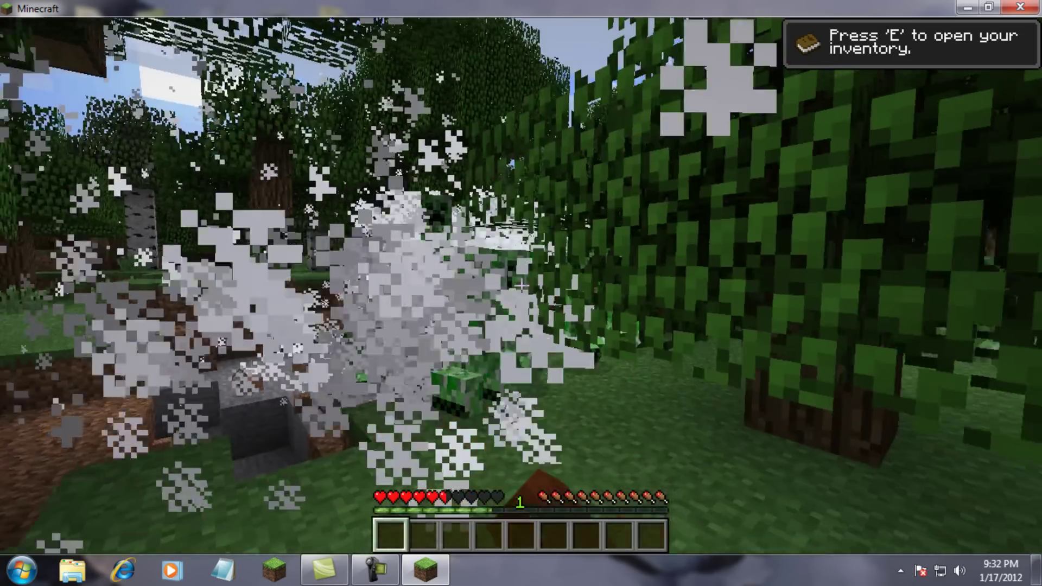
{"action": "left_click", "coordinate": [522, 285]}
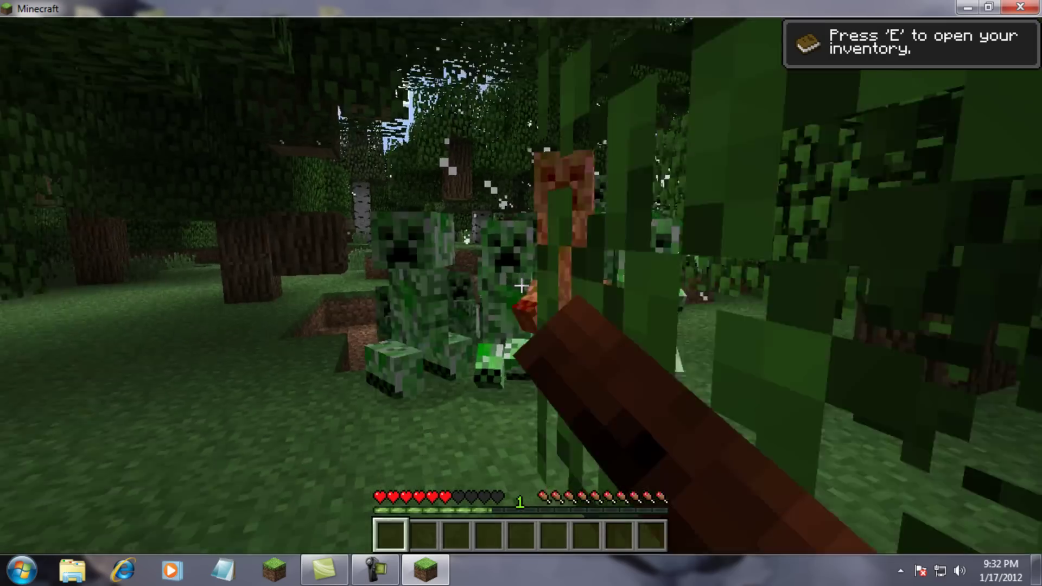
{"action": "key", "text": "s"}
{"action": "left_click", "coordinate": [521, 285]}
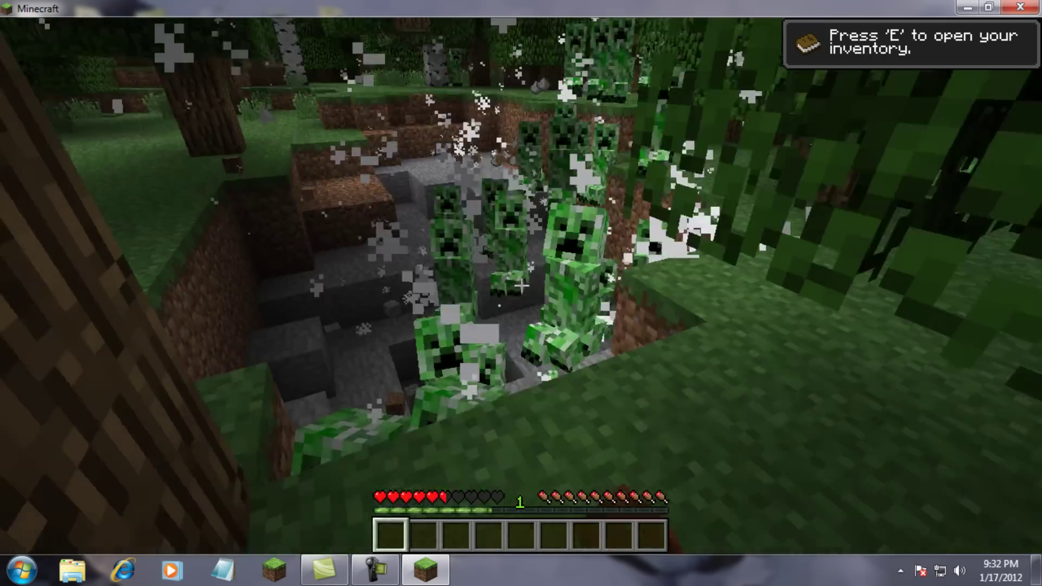
{"action": "left_click", "coordinate": [521, 285]}
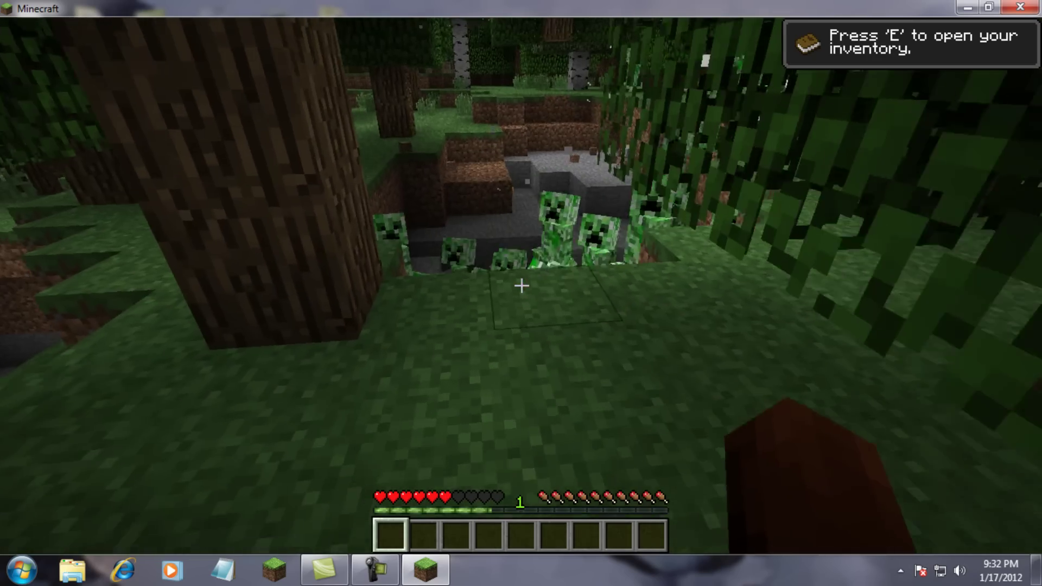
Step: Charge the creepers gathered in the blast crater and hit them at close range, retreating between attacks
{"action": "key", "text": "w"}
{"action": "left_click", "coordinate": [521, 285]}
{"action": "key", "text": "s"}
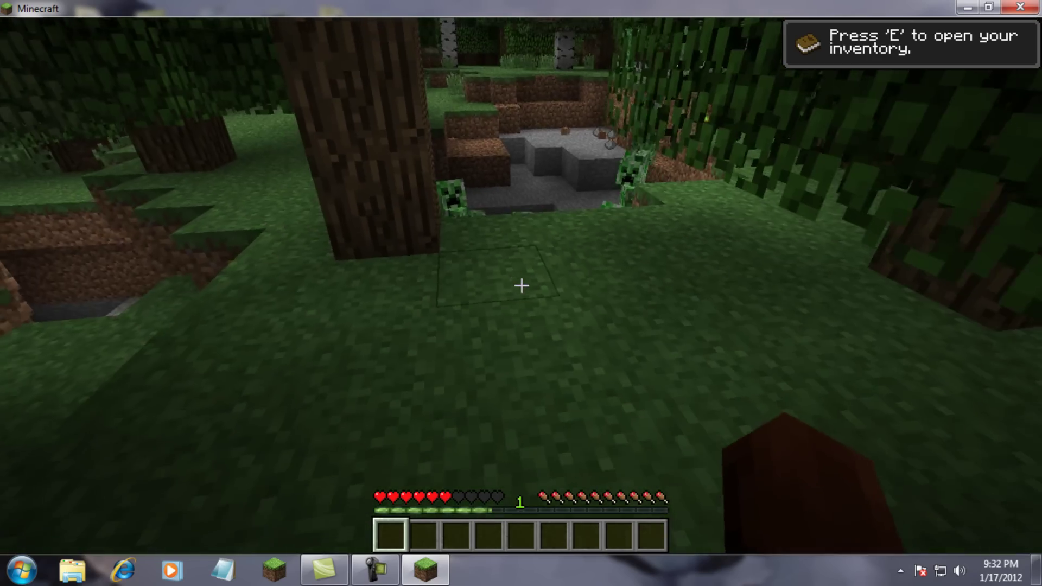
{"action": "key", "text": "w"}
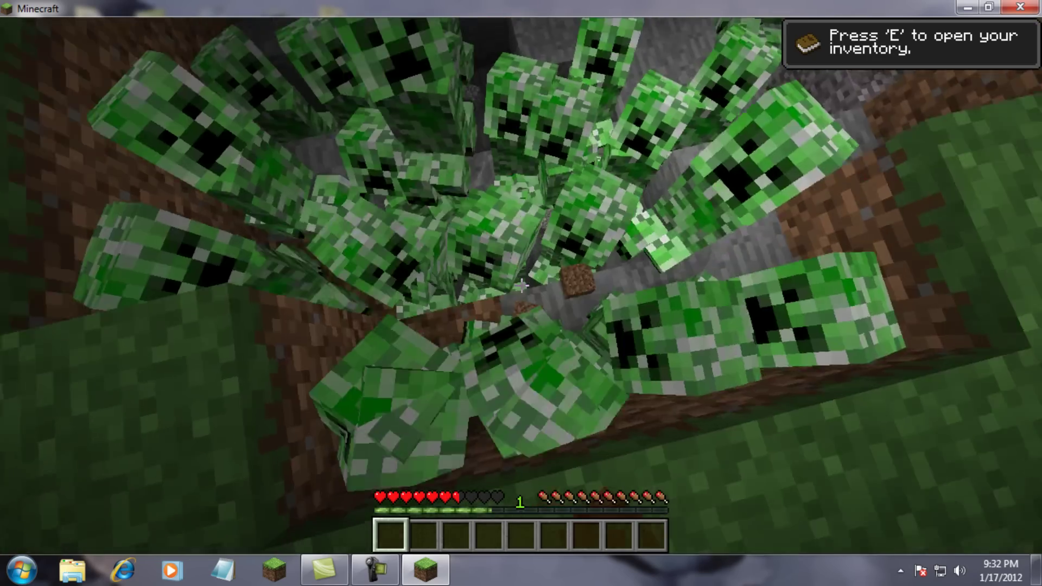
{"action": "left_click", "coordinate": [521, 286]}
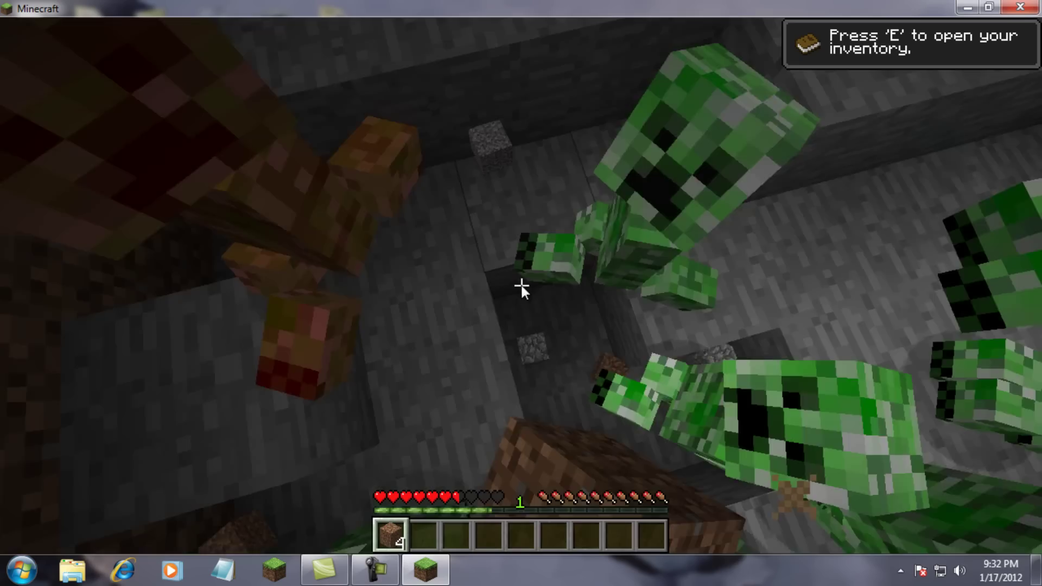
{"action": "key", "text": "w"}
{"action": "left_click", "coordinate": [521, 286]}
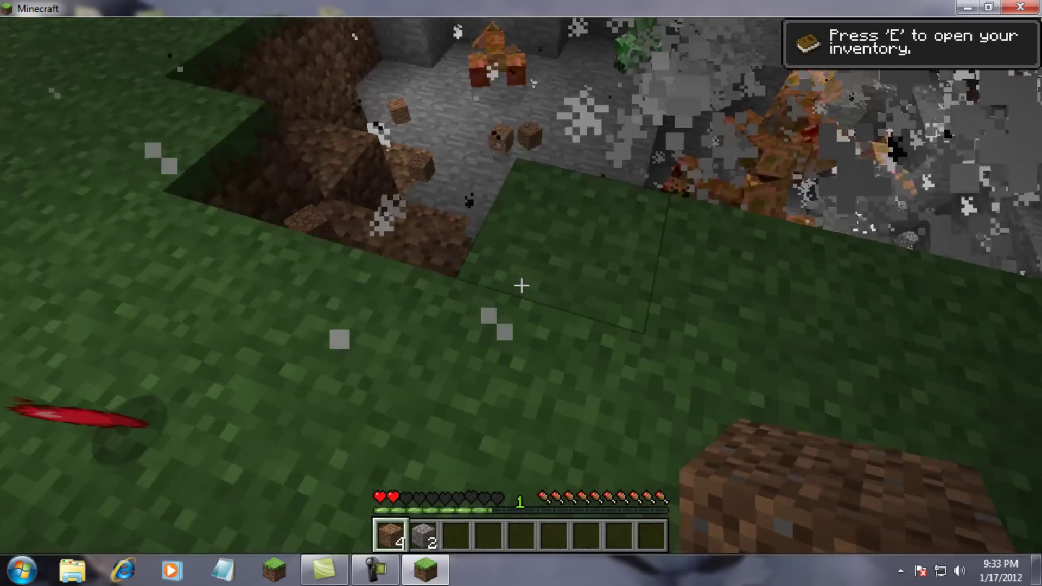
Step: Retreat from the remaining creepers across the grass to the open clearing near the lake
{"action": "key", "text": "a"}
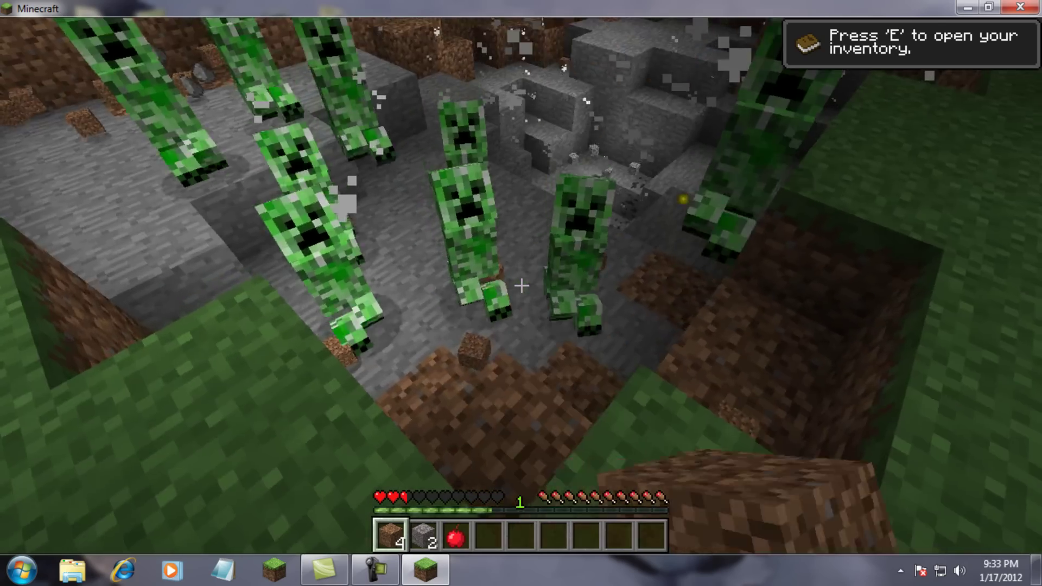
{"action": "key", "text": "s"}
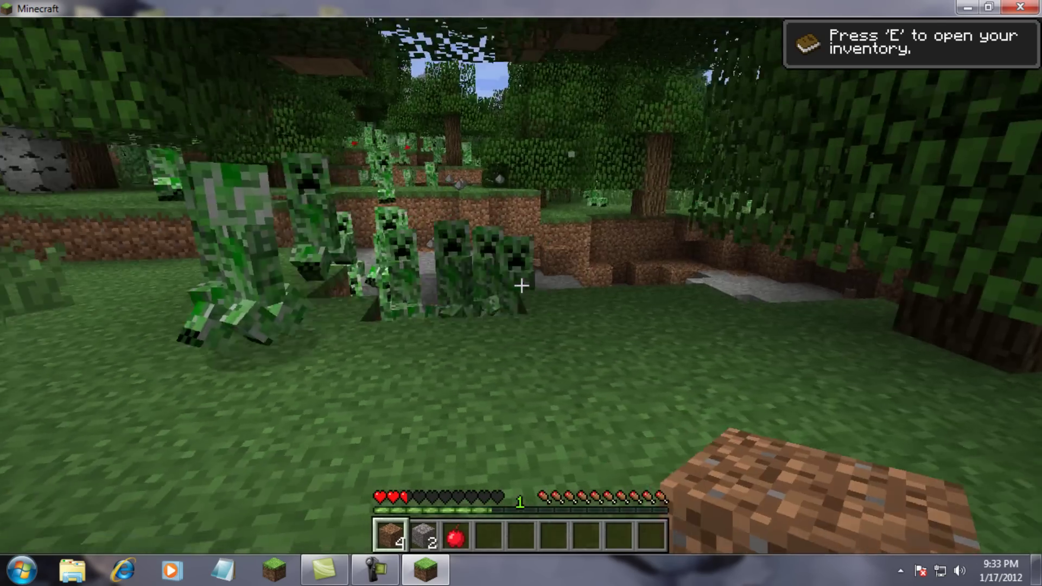
{"action": "key", "text": "w"}
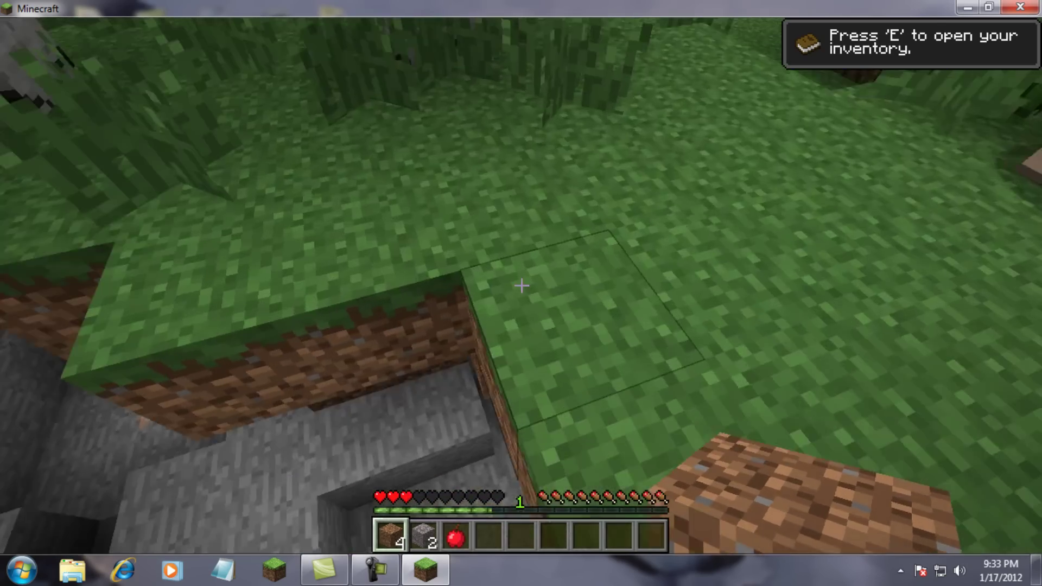
{"action": "key", "text": "w"}
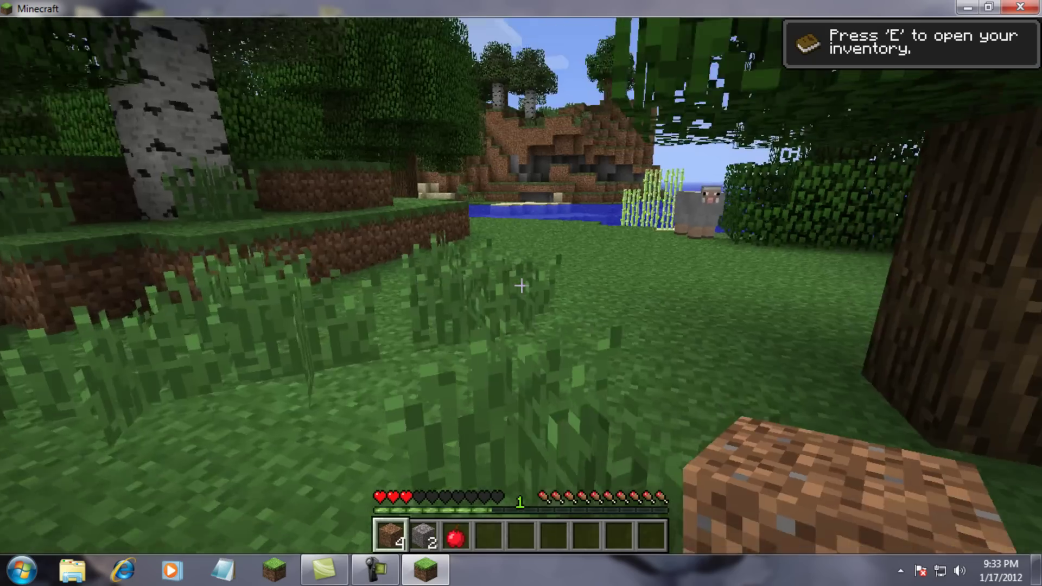
{"action": "mouse_move", "coordinate": [521, 286]}
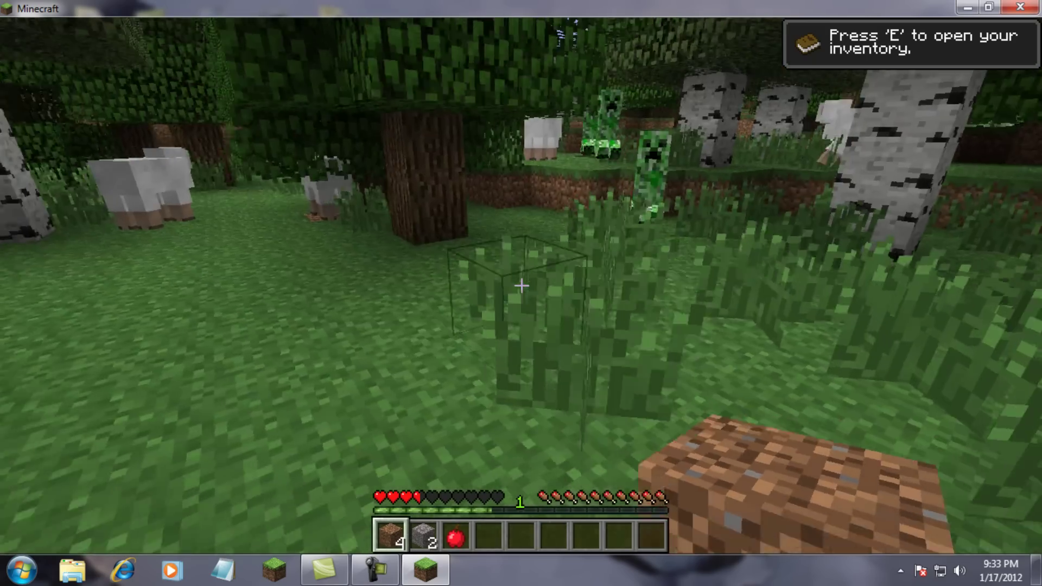
{"action": "key", "text": "s"}
Step: List the available mod commands with the help command and turn water damage off with waterdamage
{"action": "key", "text": "t"}
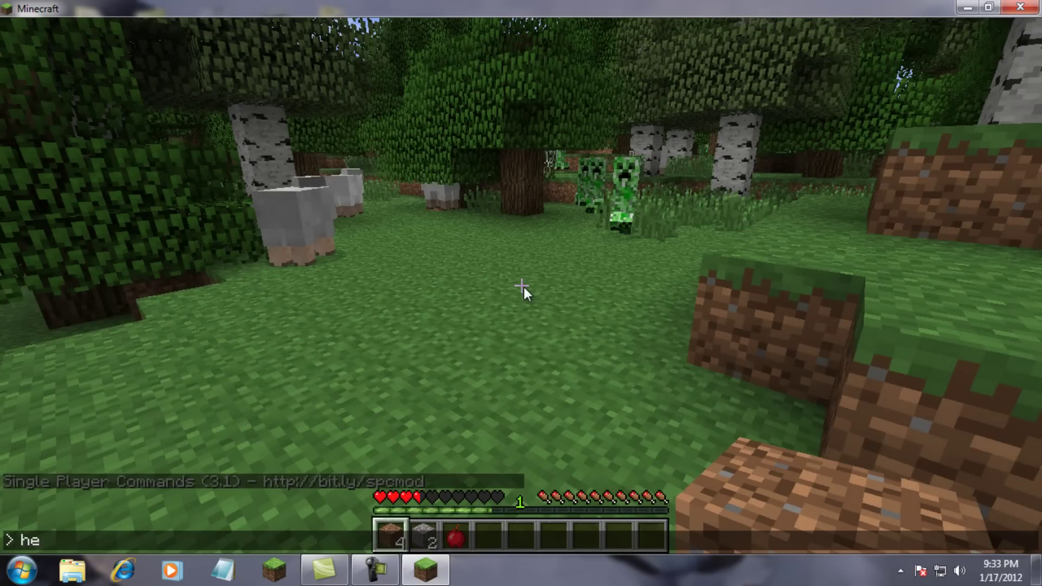
{"action": "key", "text": "Return"}
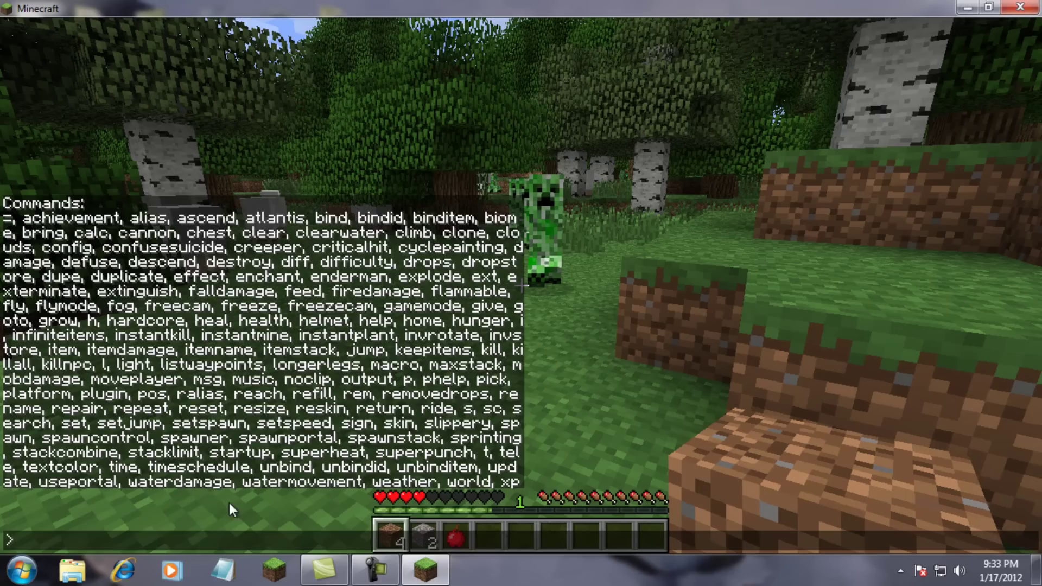
{"action": "type", "text": "waterdama"}
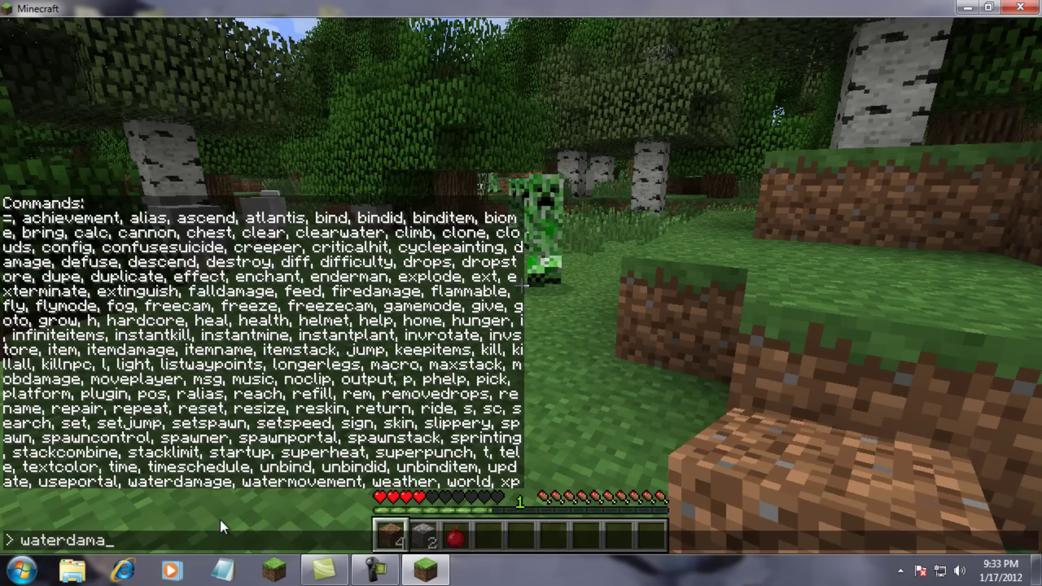
{"action": "type", "text": "ge"}
{"action": "key", "text": "Return"}
Step: Walk past the sugar cane into the lake and swim underwater with the apple in hand before surfacing
{"action": "key", "text": "w"}
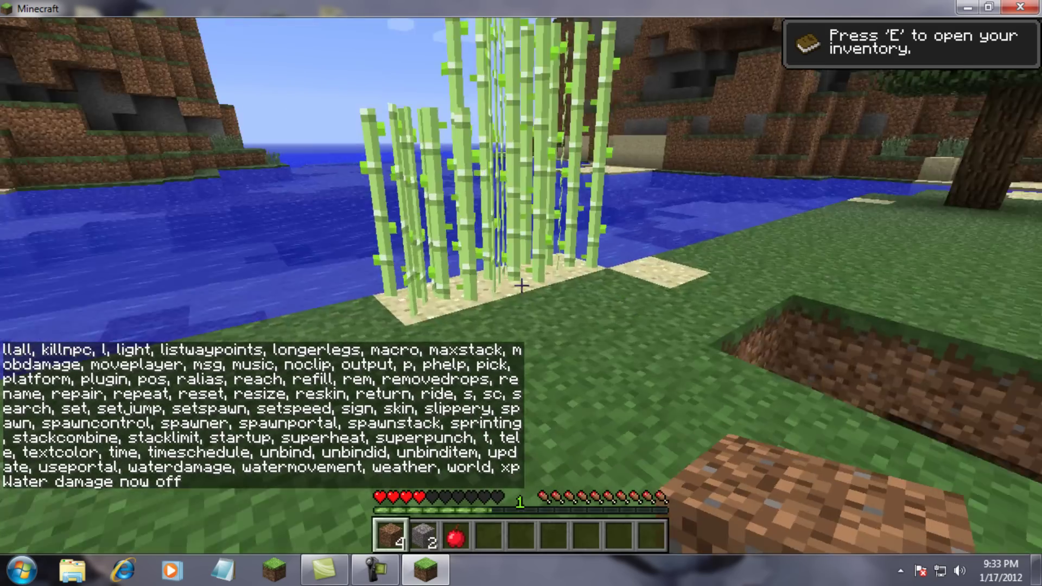
{"action": "key", "text": "w"}
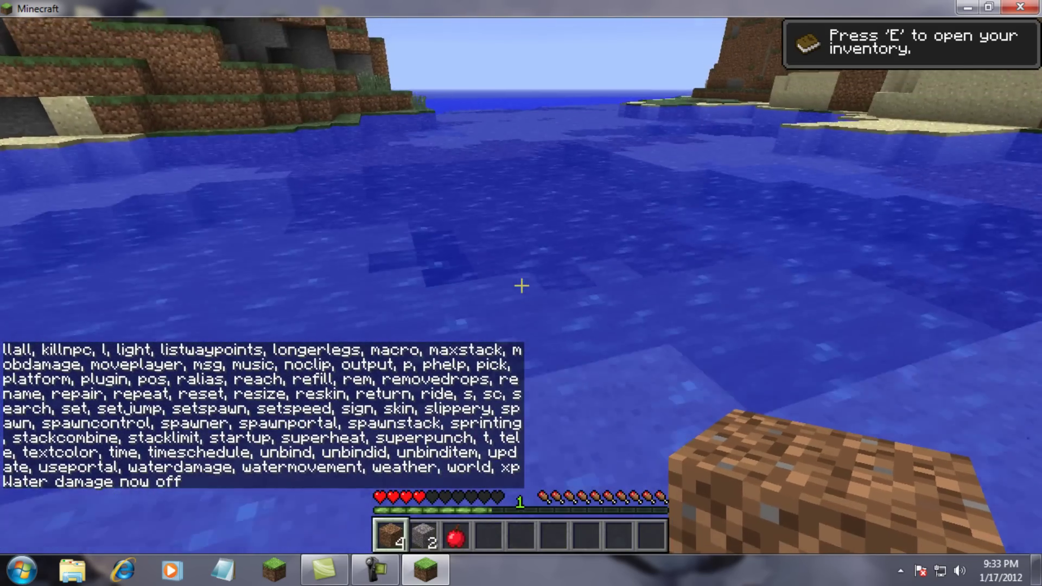
{"action": "key", "text": "3"}
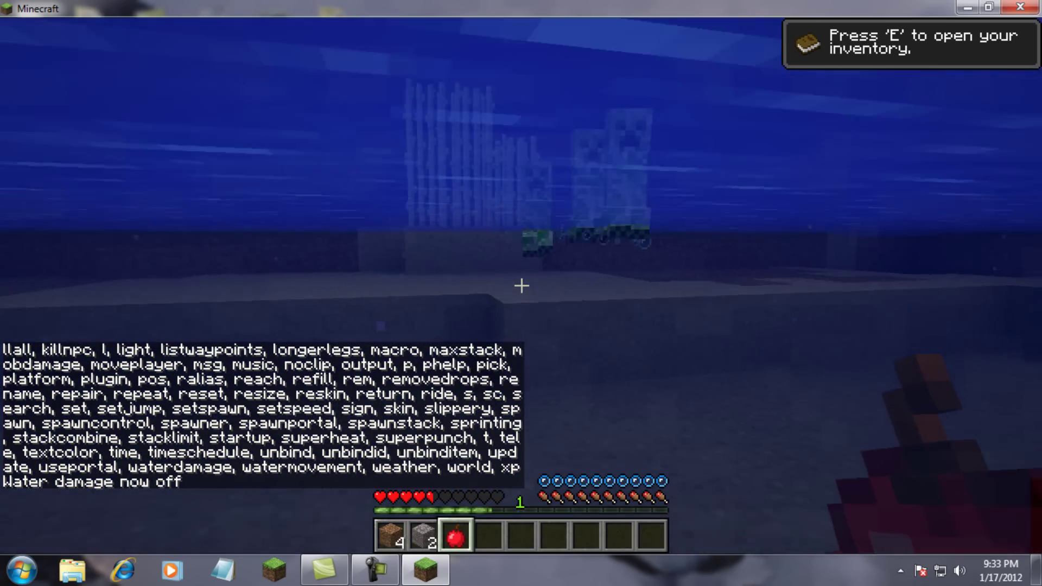
{"action": "key", "text": "s"}
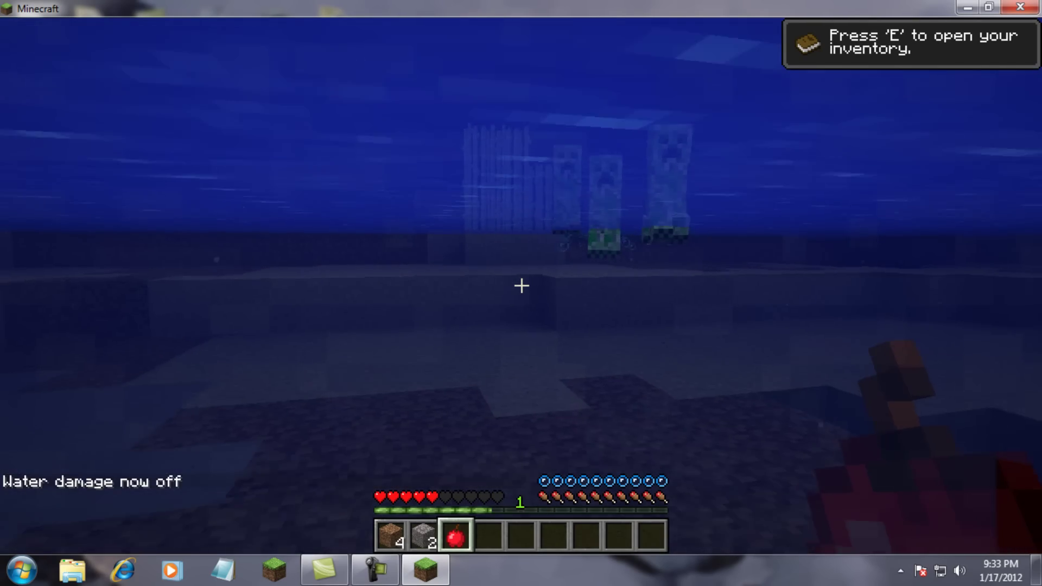
{"action": "key", "text": "s"}
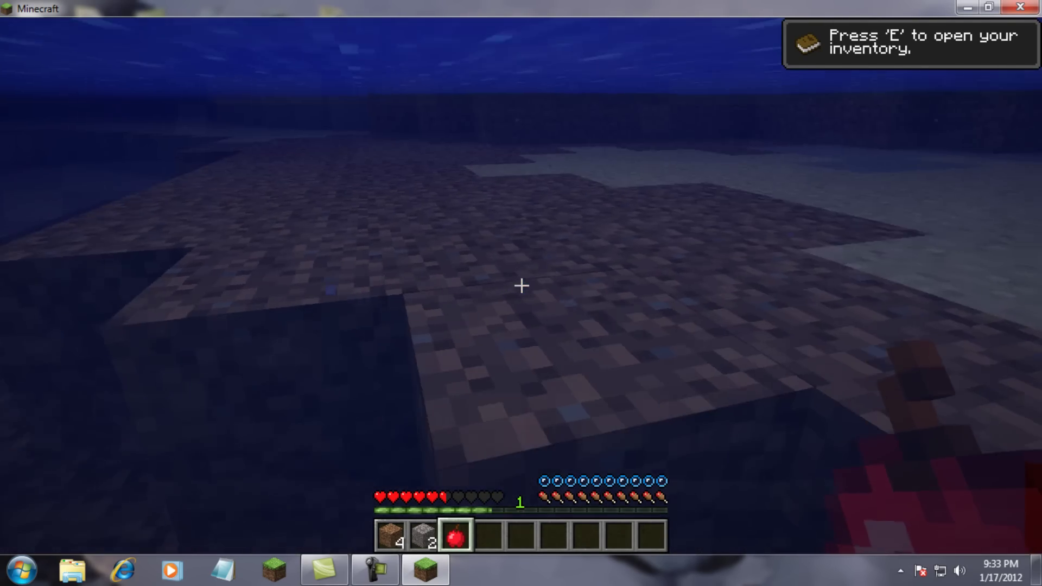
{"action": "key", "text": "space"}
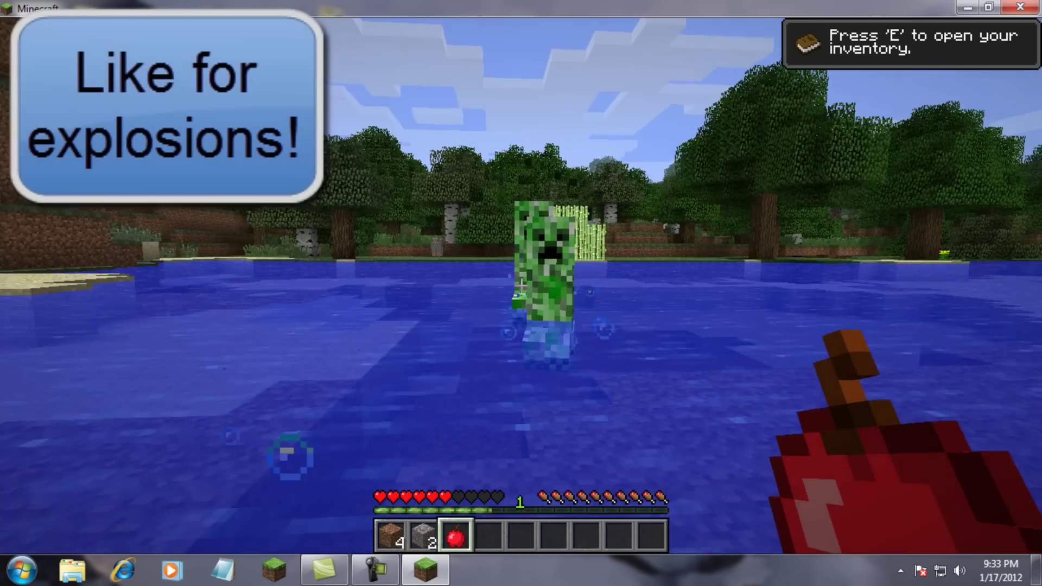
Step: Hit the creepers swimming in the lake with the apple
{"action": "left_click", "coordinate": [521, 286]}
{"action": "left_click", "coordinate": [521, 286]}
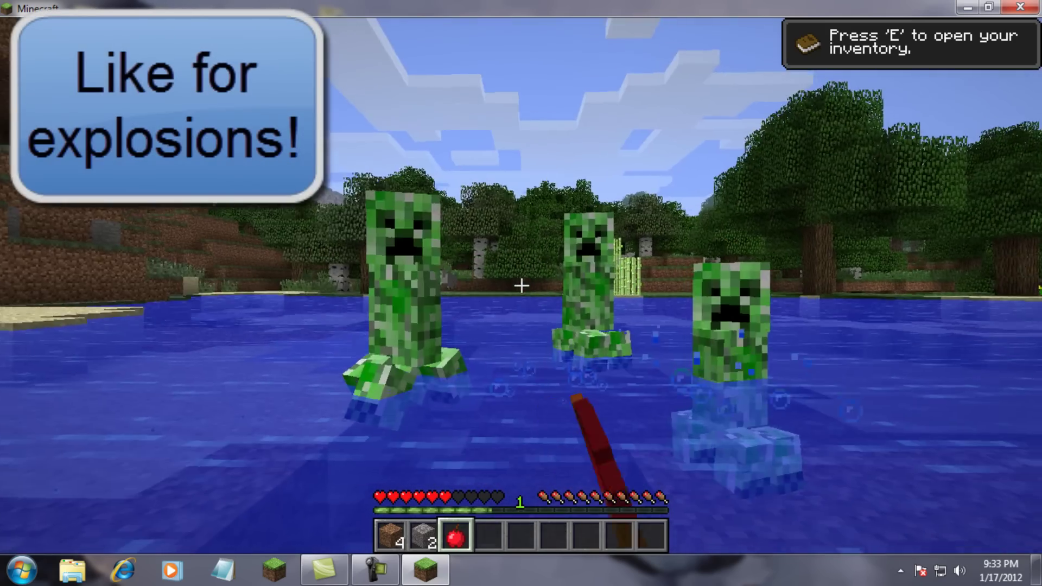
{"action": "left_click", "coordinate": [521, 286]}
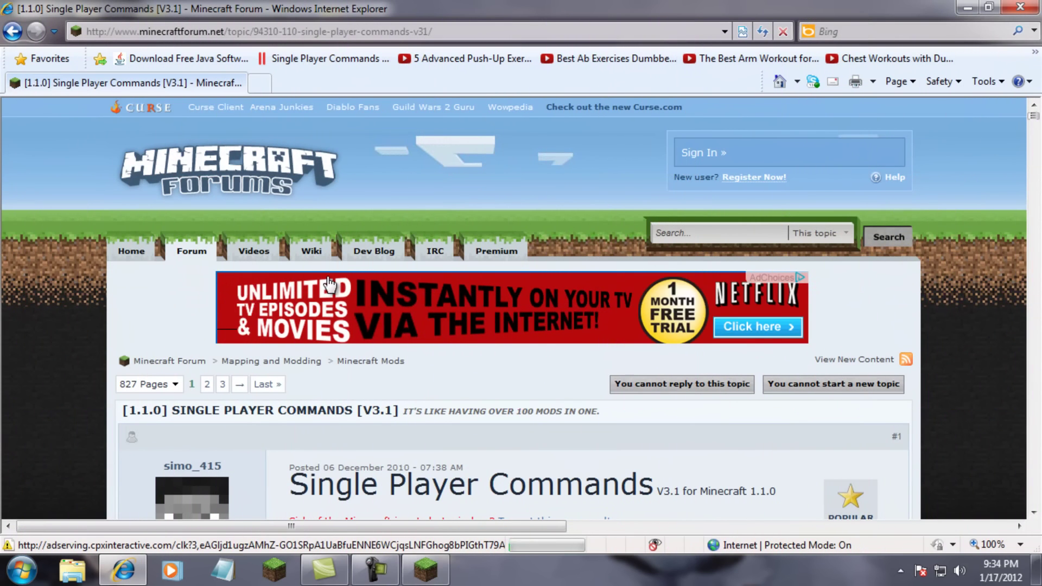
Step: Look through the Single Player Commands forum thread in Internet Explorer, from its contents list to the preview, new commands, macros and spotlight sections
{"action": "scroll", "coordinate": [329, 282], "scroll_direction": "down", "scroll_amount": 6}
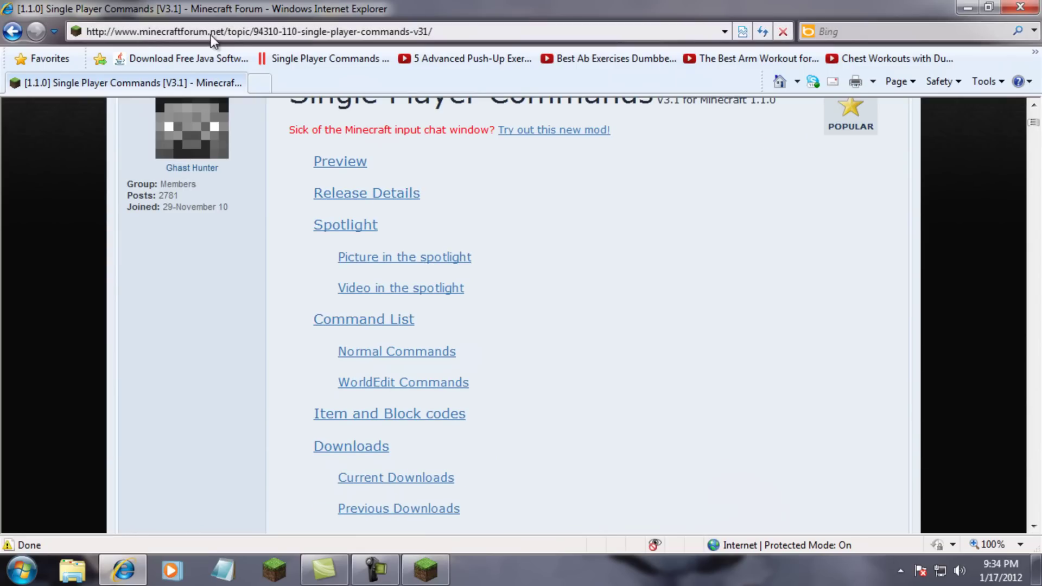
{"action": "scroll", "coordinate": [382, 261], "scroll_direction": "down", "scroll_amount": 11}
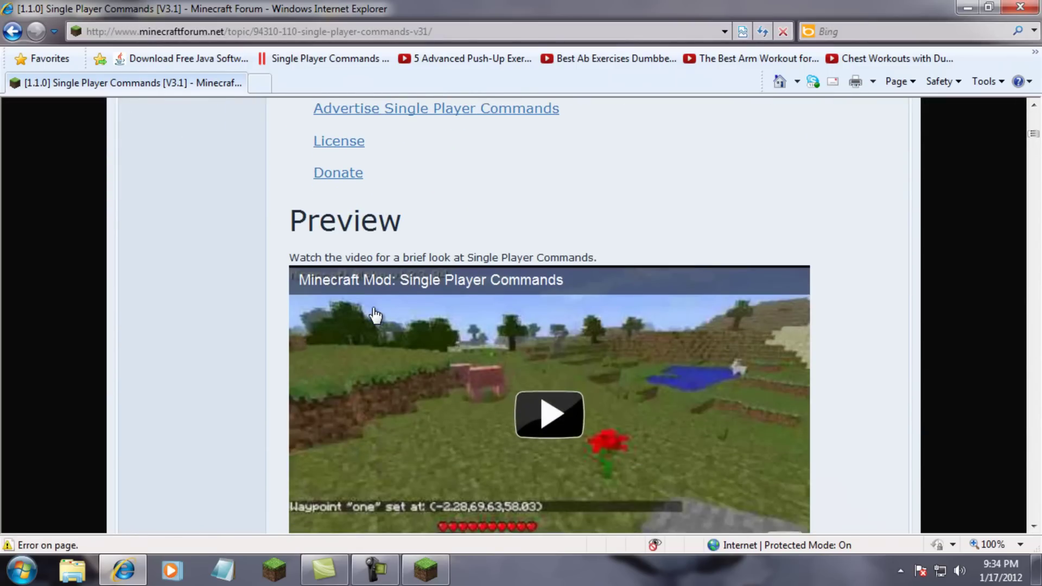
{"action": "scroll", "coordinate": [214, 326], "scroll_direction": "down", "scroll_amount": 10}
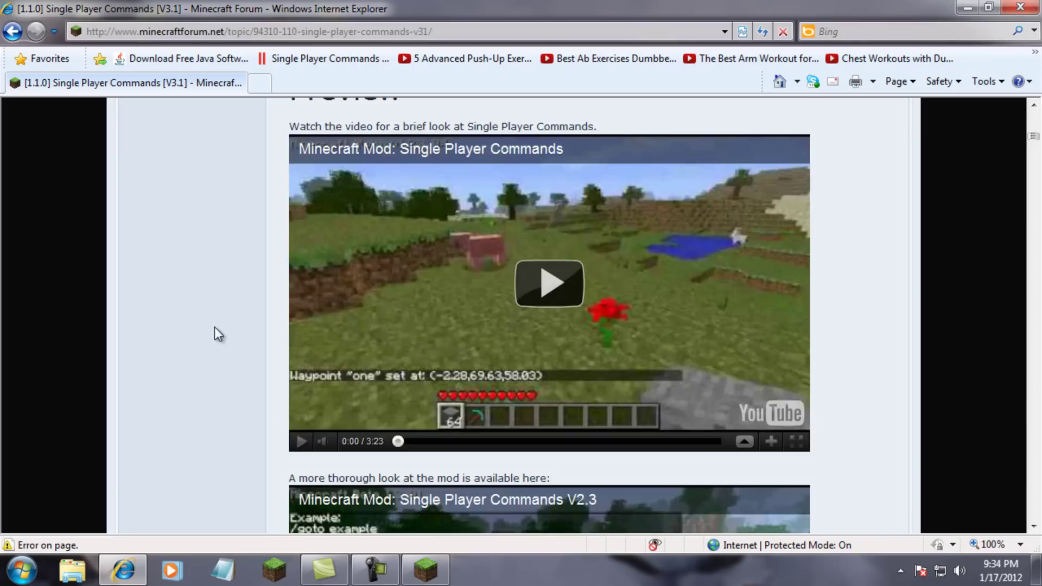
{"action": "scroll", "coordinate": [228, 303], "scroll_direction": "down", "scroll_amount": 7}
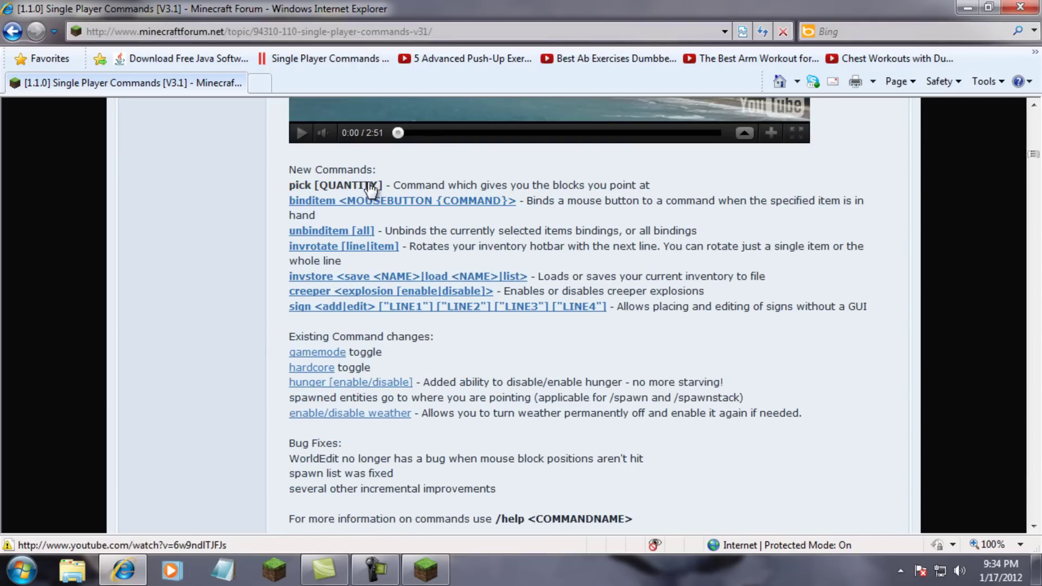
{"action": "scroll", "coordinate": [370, 190], "scroll_direction": "down", "scroll_amount": 8}
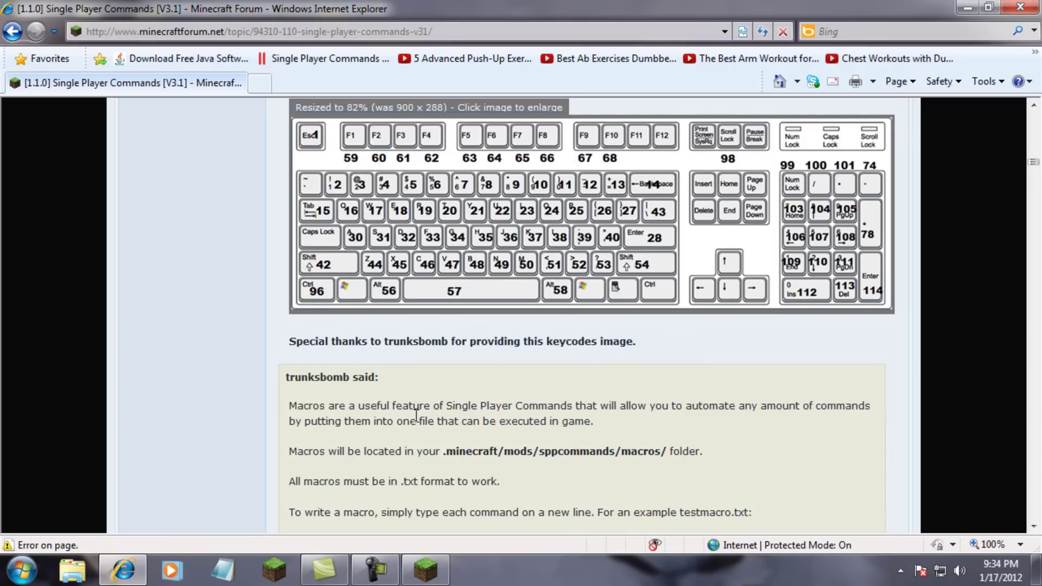
{"action": "scroll", "coordinate": [416, 415], "scroll_direction": "down", "scroll_amount": 8}
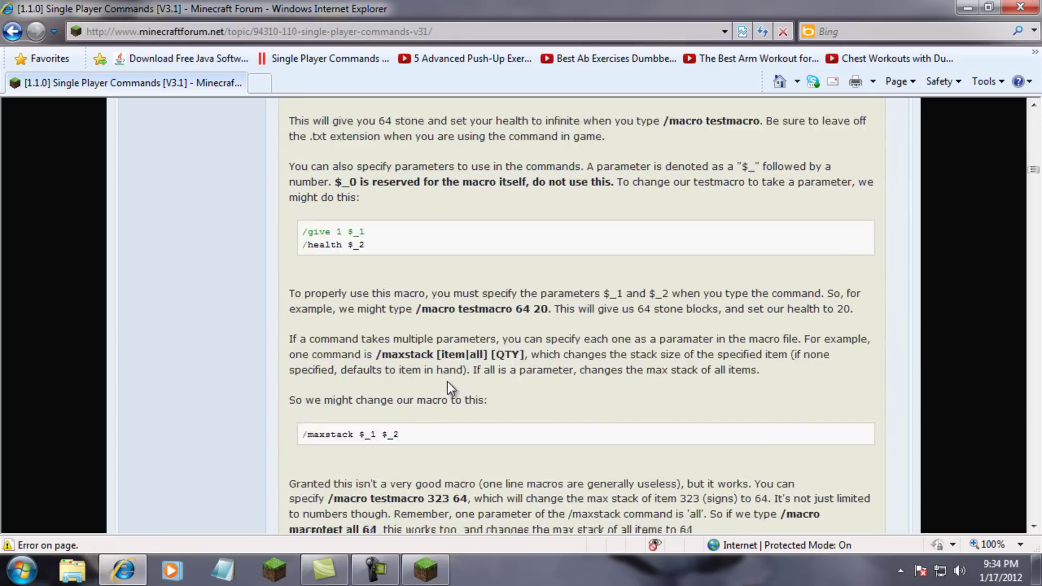
{"action": "scroll", "coordinate": [448, 382], "scroll_direction": "down", "scroll_amount": 18}
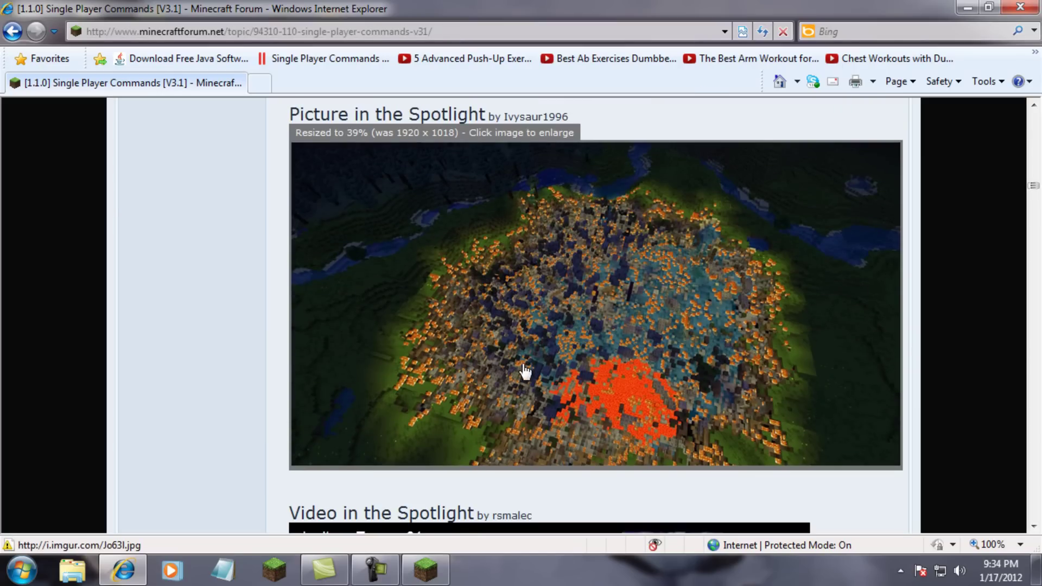
{"action": "scroll", "coordinate": [525, 371], "scroll_direction": "down", "scroll_amount": 3}
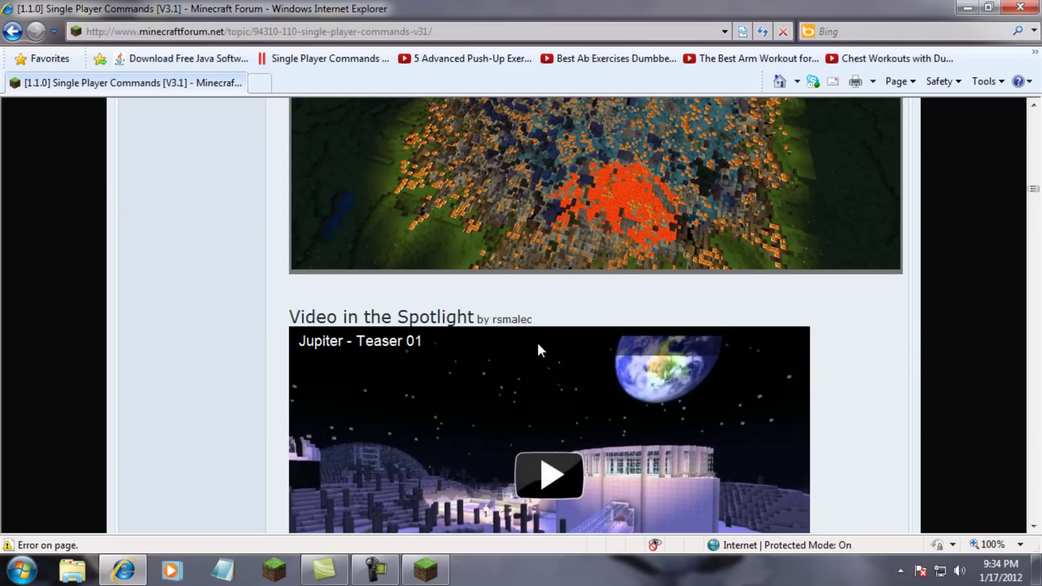
Step: Look through the Normal Commands list with each command's syntax and description
{"action": "left_click_drag", "start_coordinate": [1035, 192], "coordinate": [1034, 209]}
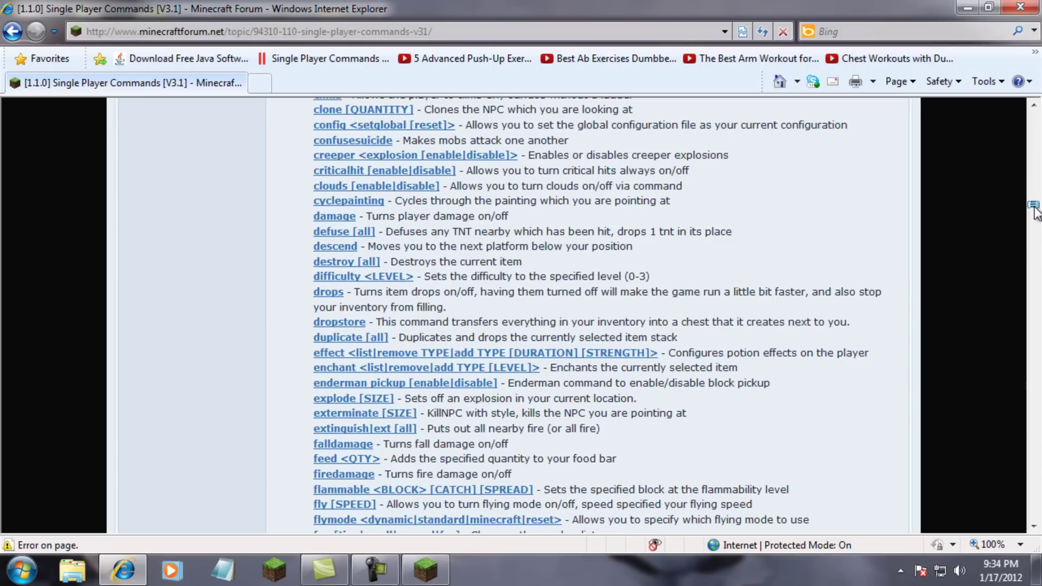
{"action": "scroll", "coordinate": [744, 269], "scroll_direction": "up", "scroll_amount": 5}
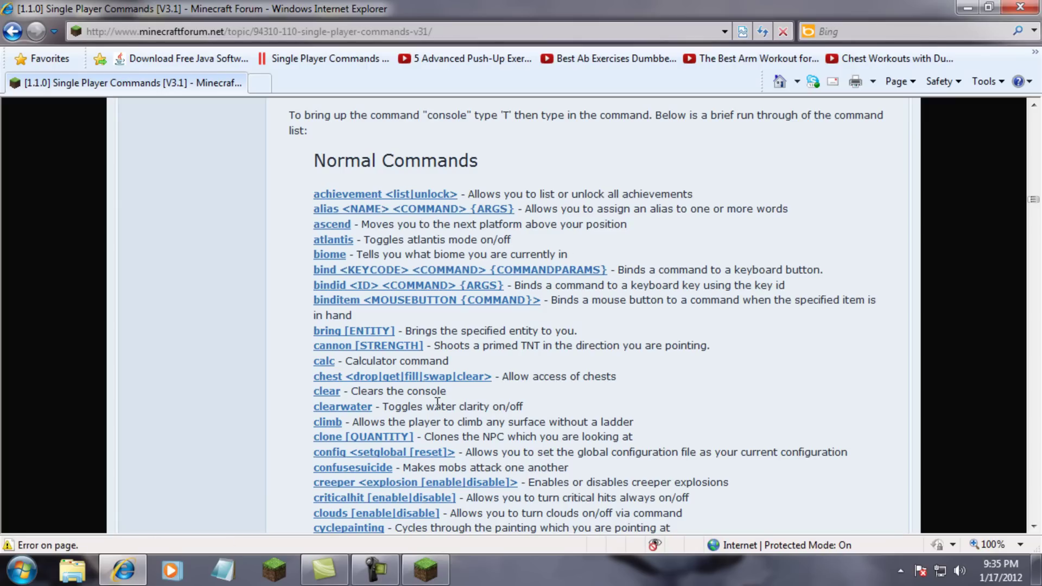
{"action": "scroll", "coordinate": [438, 402], "scroll_direction": "down", "scroll_amount": 15}
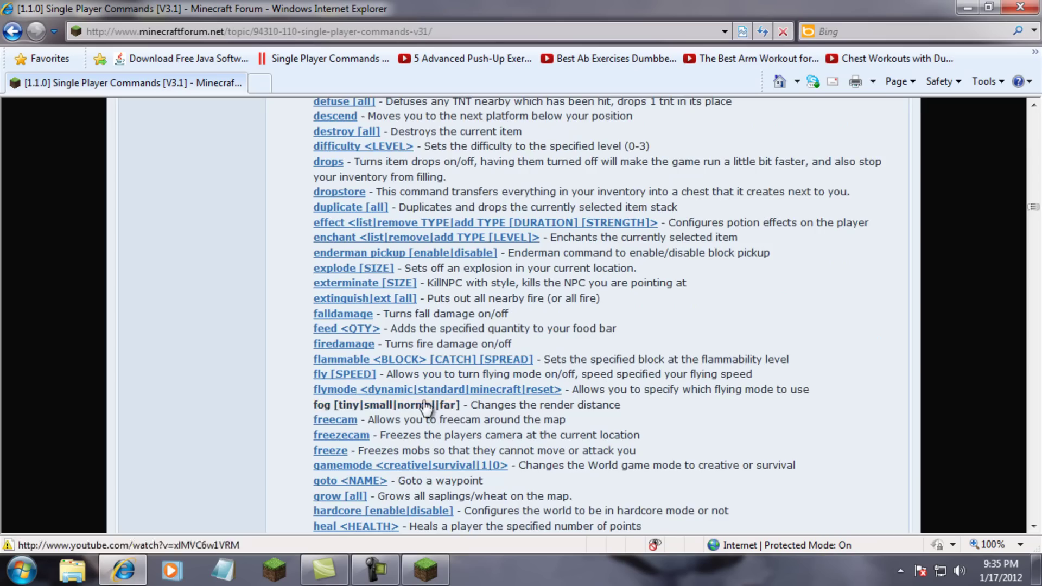
{"action": "scroll", "coordinate": [417, 421], "scroll_direction": "down", "scroll_amount": 16}
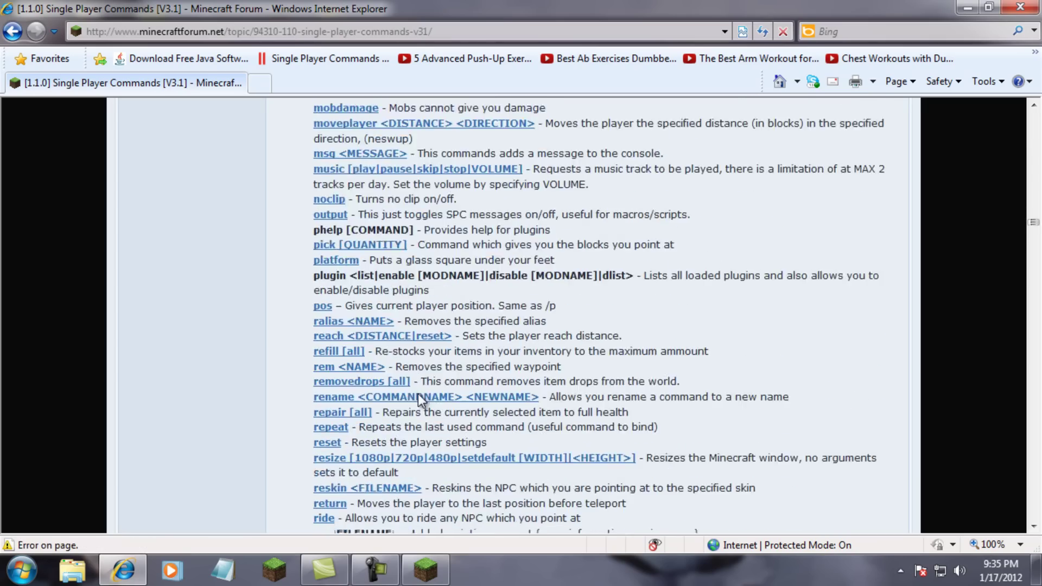
Step: Examine the item and block code chart above the Downloads section
{"action": "scroll", "coordinate": [419, 396], "scroll_direction": "down", "scroll_amount": 16}
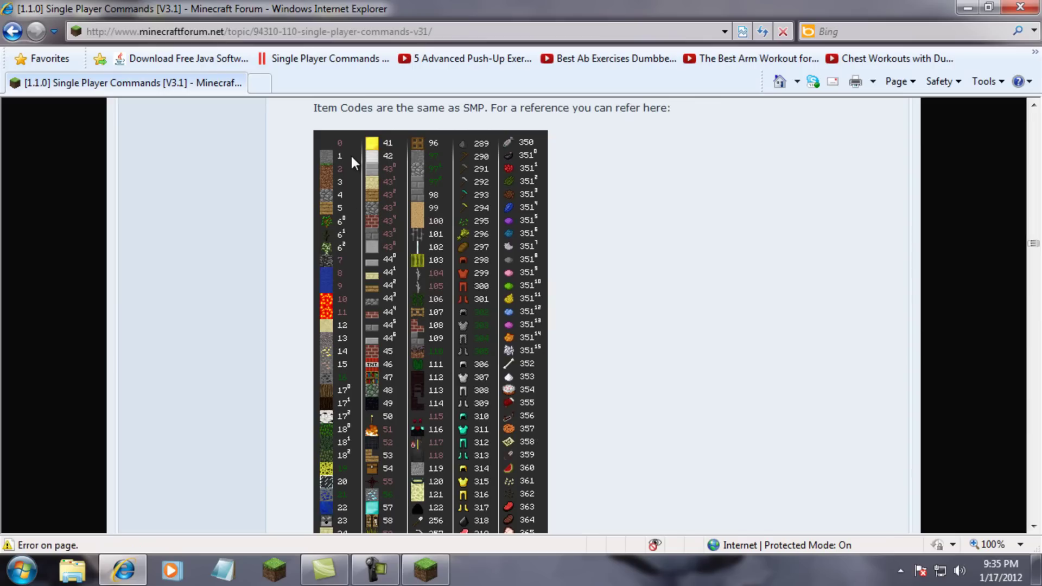
{"action": "scroll", "coordinate": [339, 268], "scroll_direction": "down", "scroll_amount": 7}
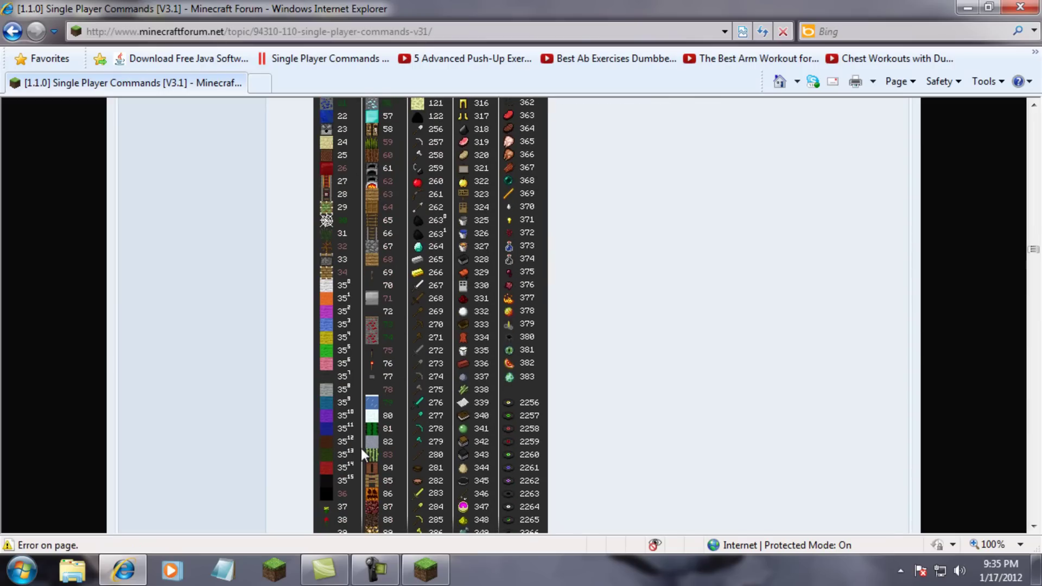
{"action": "scroll", "coordinate": [362, 450], "scroll_direction": "down", "scroll_amount": 4}
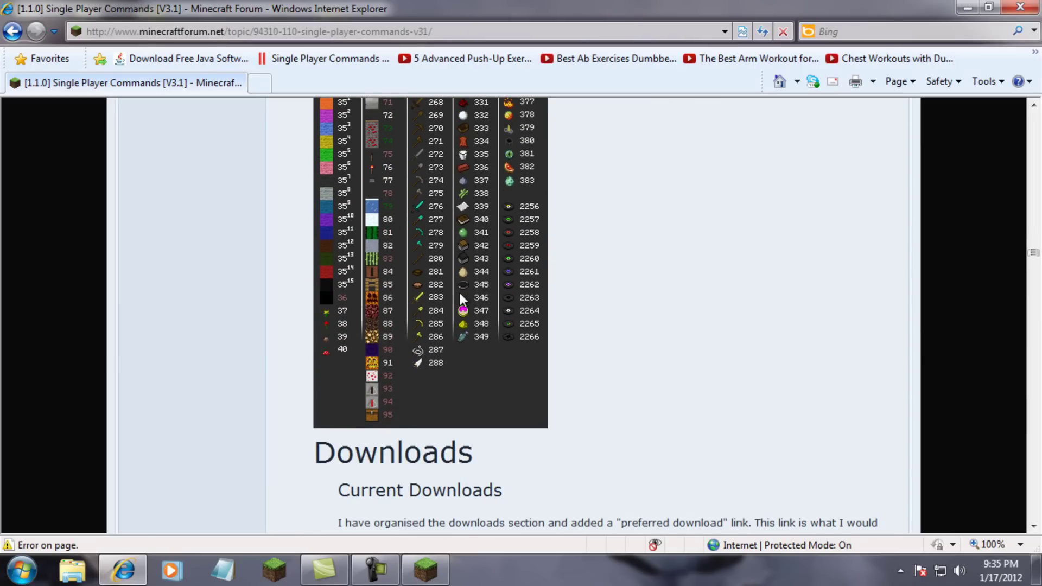
{"action": "scroll", "coordinate": [462, 296], "scroll_direction": "up", "scroll_amount": 8}
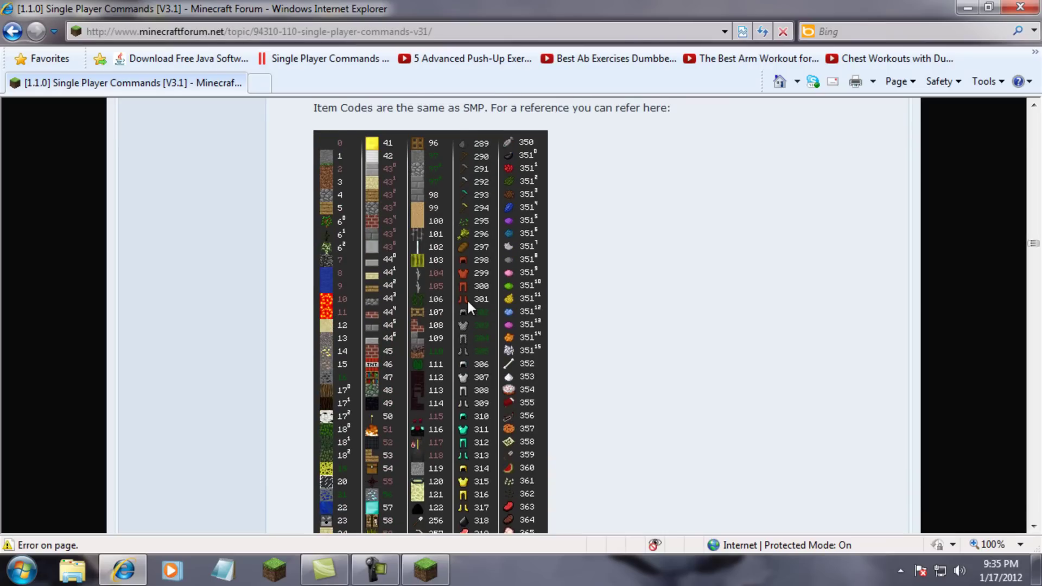
Step: Look through the rest of the item code chart and the Downloads section, from the current installers through previous versions to the plugin contents
{"action": "scroll", "coordinate": [467, 301], "scroll_direction": "up", "scroll_amount": 1}
{"action": "scroll", "coordinate": [488, 255], "scroll_direction": "down", "scroll_amount": 6}
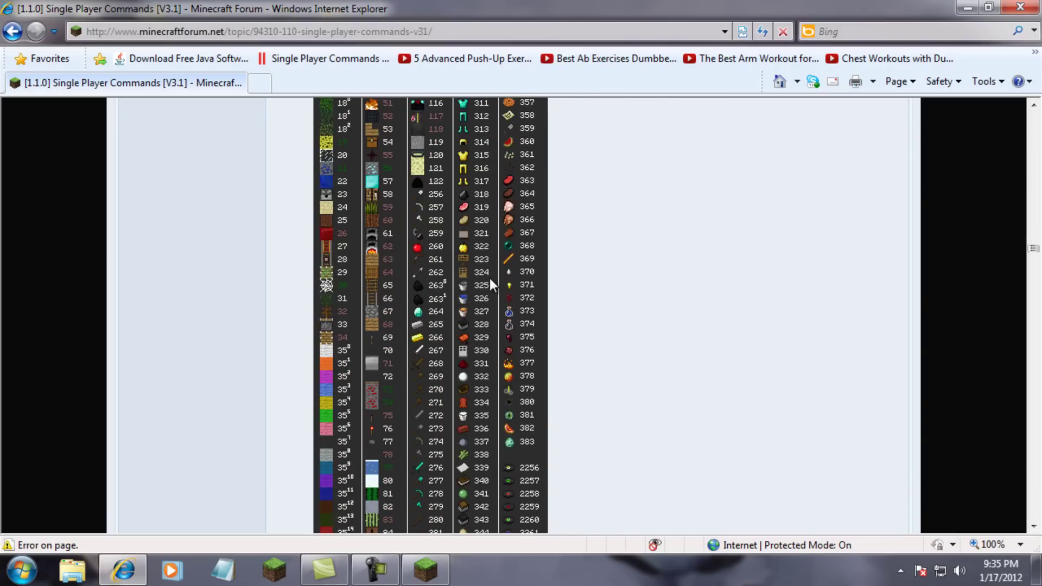
{"action": "scroll", "coordinate": [490, 278], "scroll_direction": "down", "scroll_amount": 5}
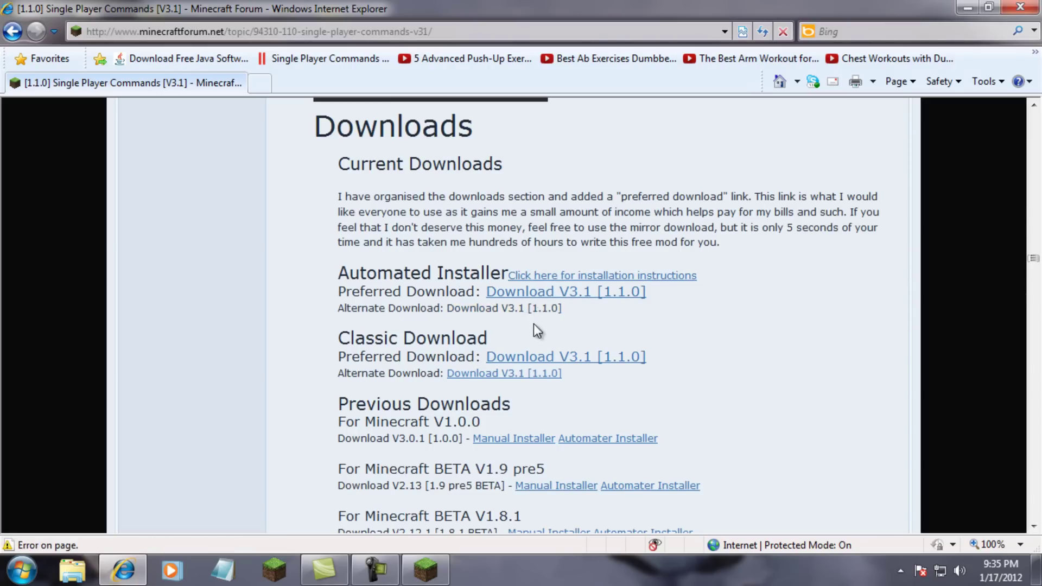
{"action": "scroll", "coordinate": [412, 320], "scroll_direction": "down", "scroll_amount": 3}
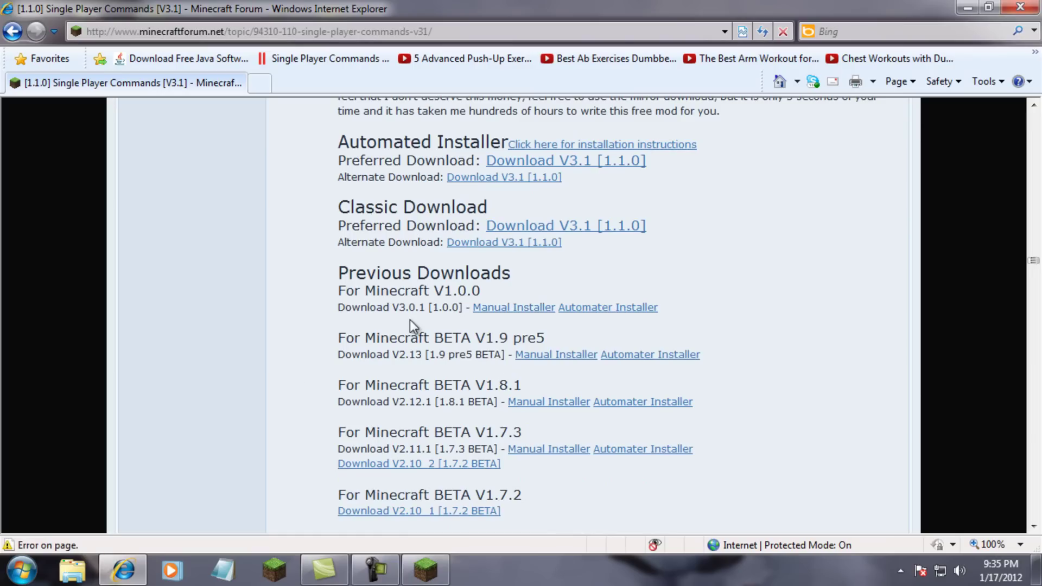
{"action": "scroll", "coordinate": [466, 388], "scroll_direction": "down", "scroll_amount": 12}
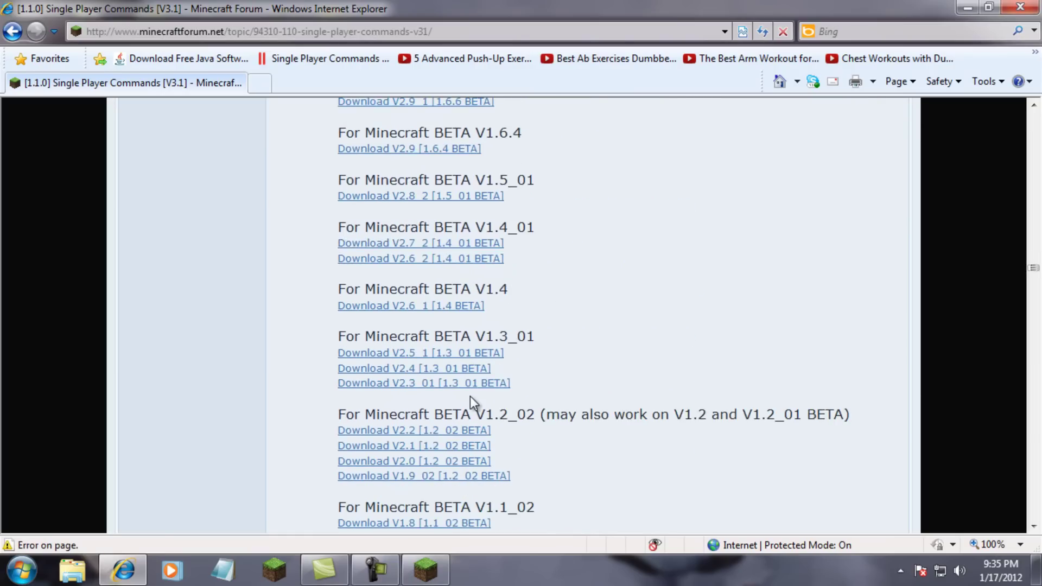
{"action": "scroll", "coordinate": [472, 403], "scroll_direction": "down", "scroll_amount": 3}
{"action": "scroll", "coordinate": [472, 396], "scroll_direction": "down", "scroll_amount": 3}
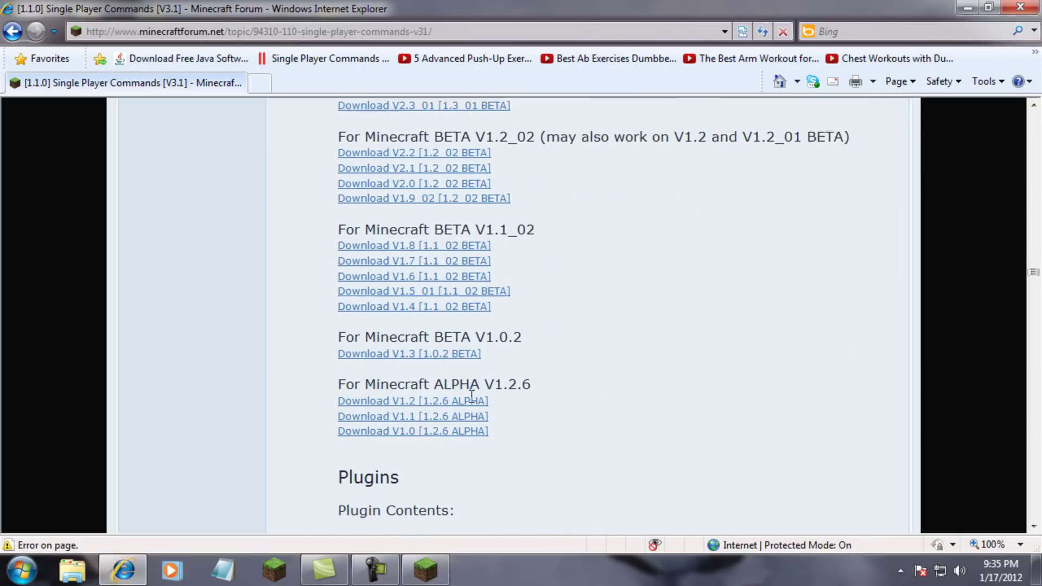
{"action": "scroll", "coordinate": [471, 395], "scroll_direction": "down", "scroll_amount": 1}
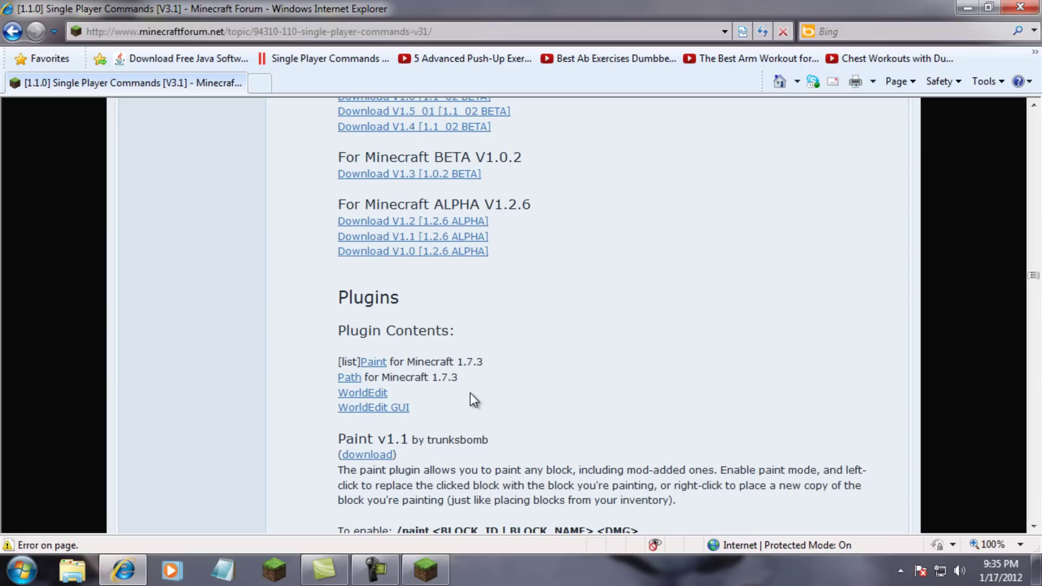
{"action": "scroll", "coordinate": [480, 293], "scroll_direction": "up", "scroll_amount": 6}
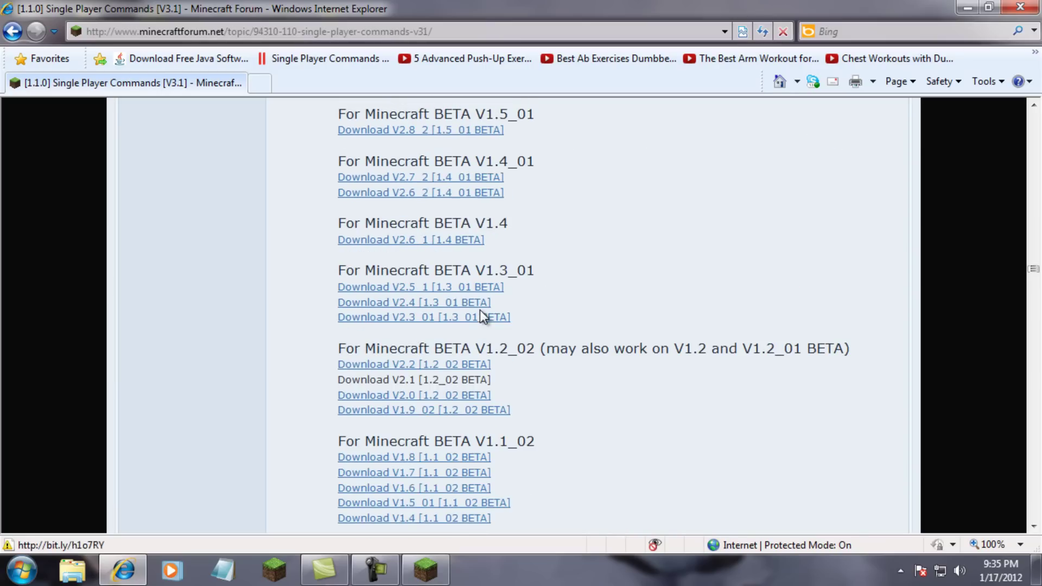